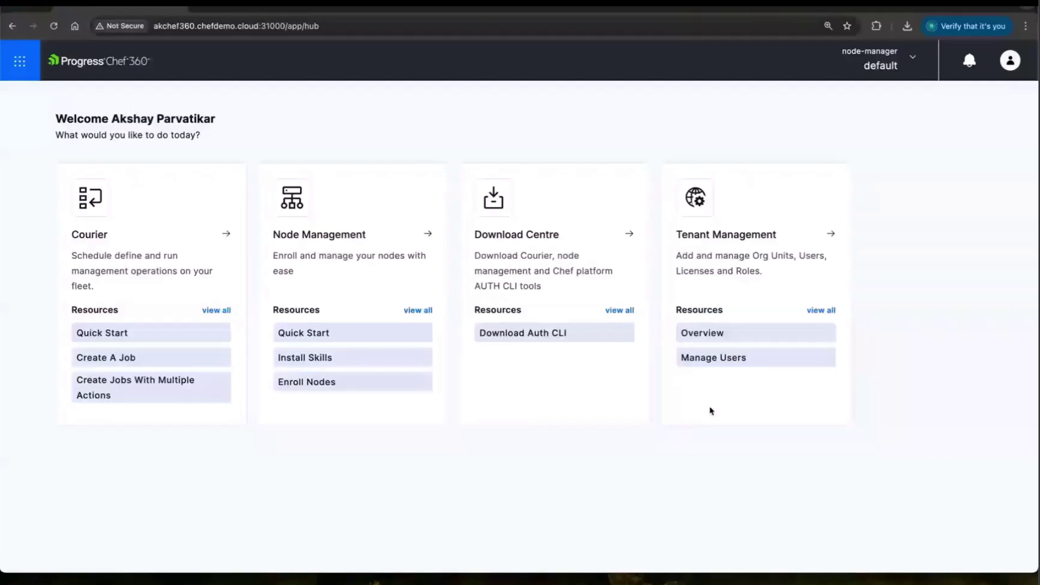
# Open Node Management and review the skill definitions and the skills and versions in my-skill-assembly.
pyautogui.click(360, 238)
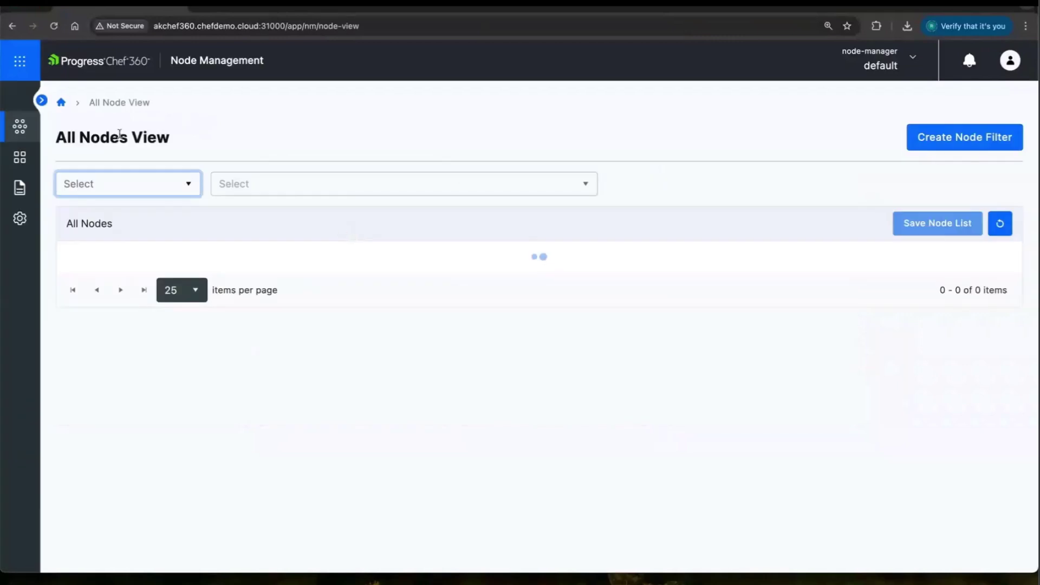
pyautogui.click(43, 101)
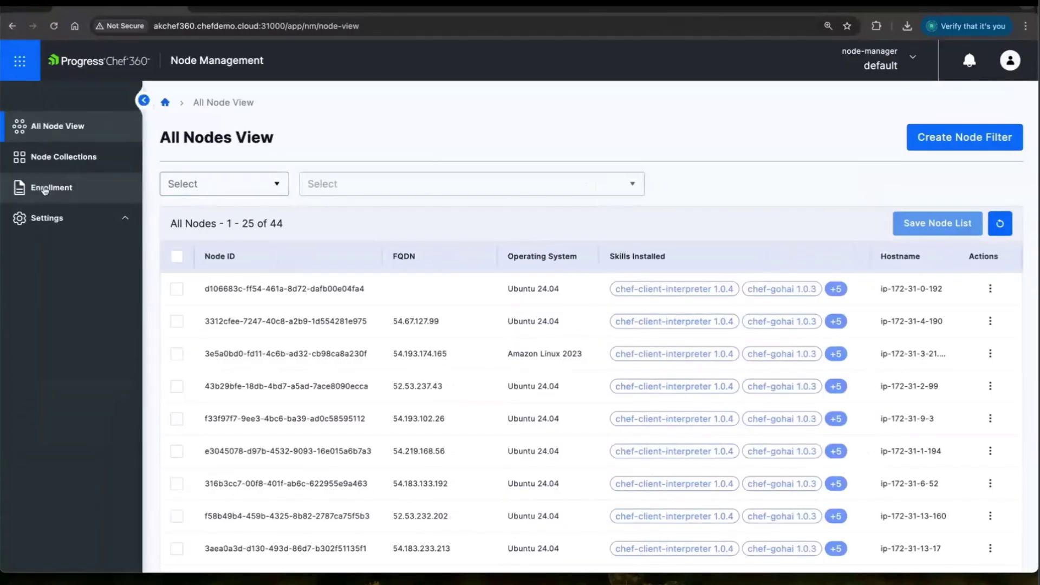
pyautogui.click(52, 219)
pyautogui.click(70, 340)
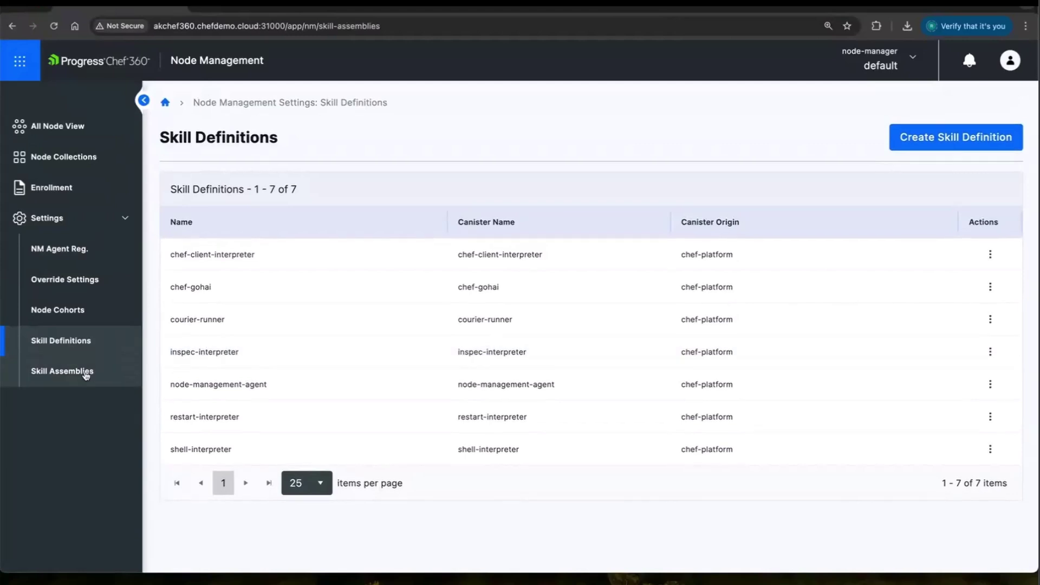
pyautogui.click(307, 260)
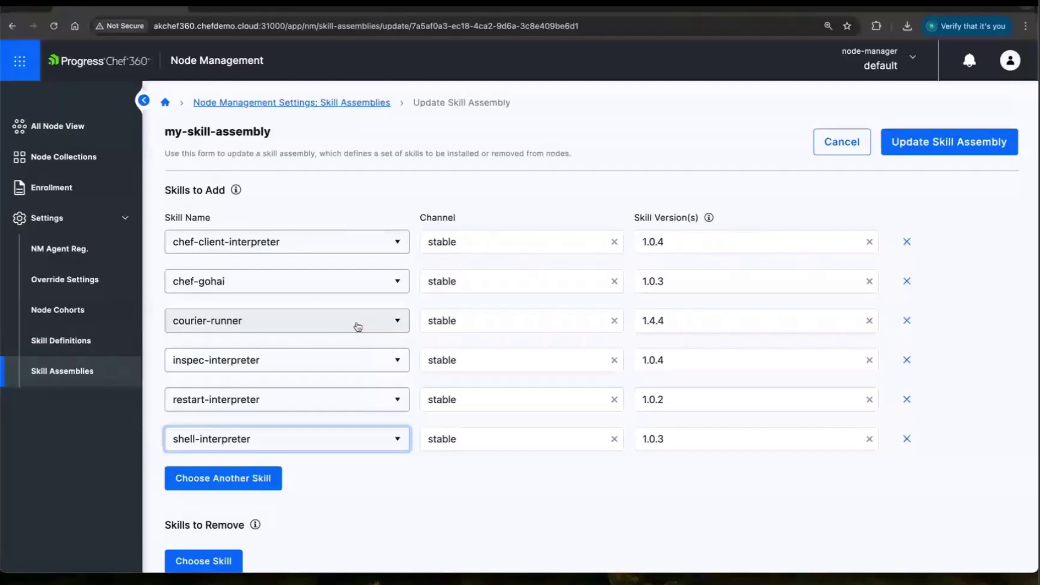
pyautogui.scroll(-2, 357, 326)
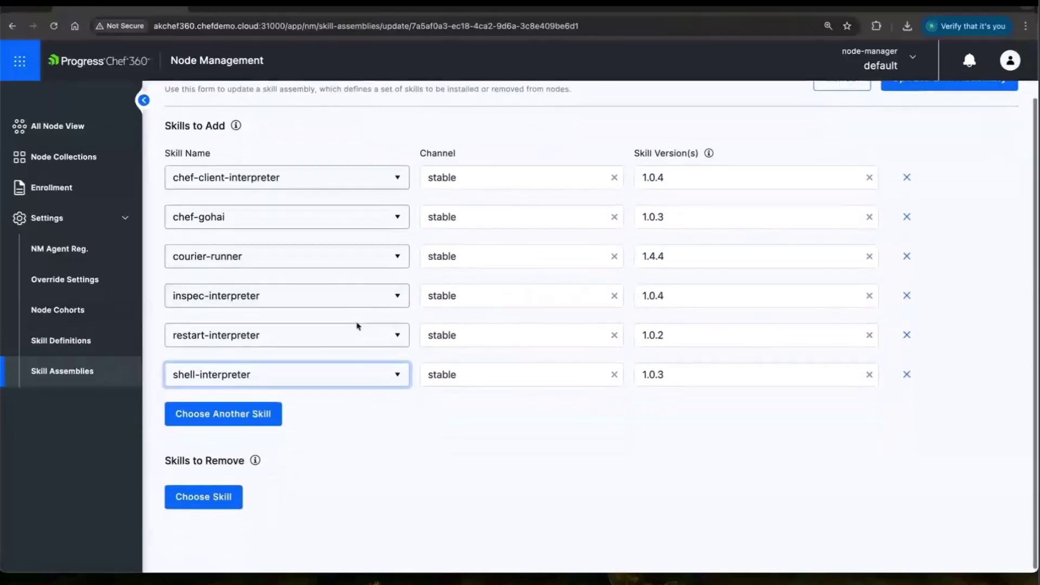
# Review the chef-gohai and courier-runner attributes in the sample-node-setting override setting.
pyautogui.click(76, 286)
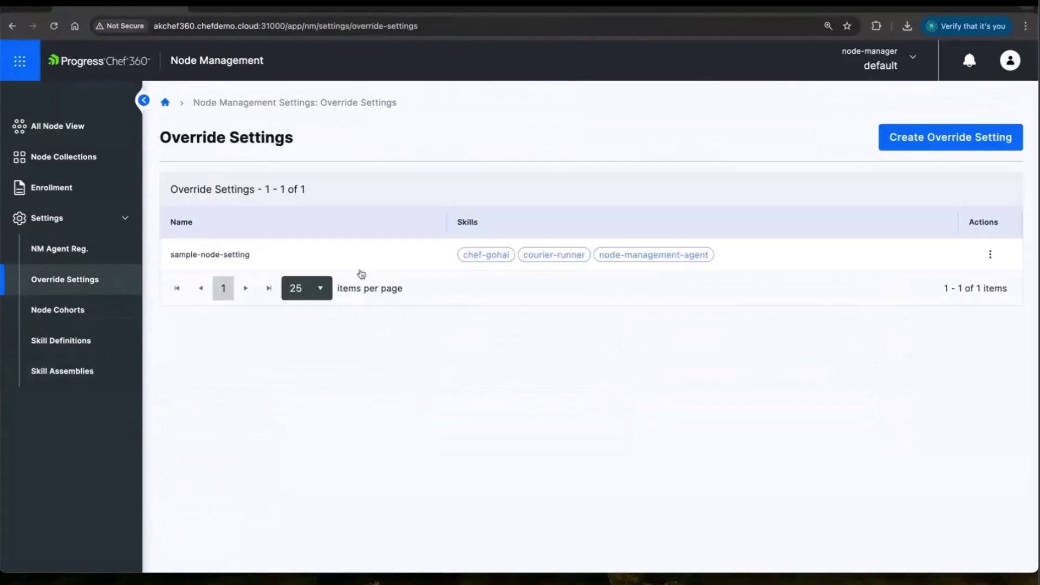
pyautogui.click(330, 266)
pyautogui.scroll(-5, 402, 327)
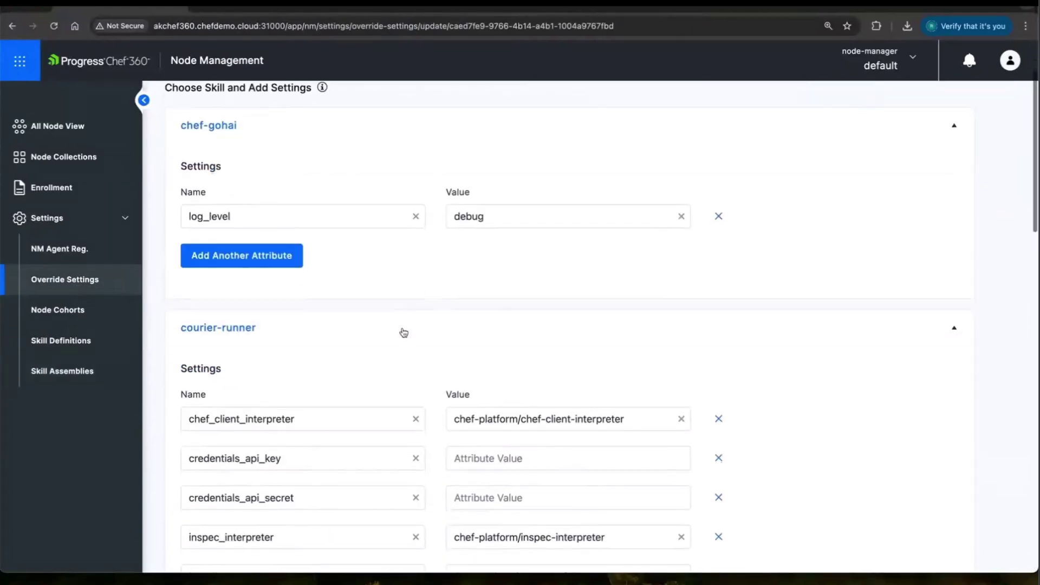
pyautogui.scroll(-3, 402, 328)
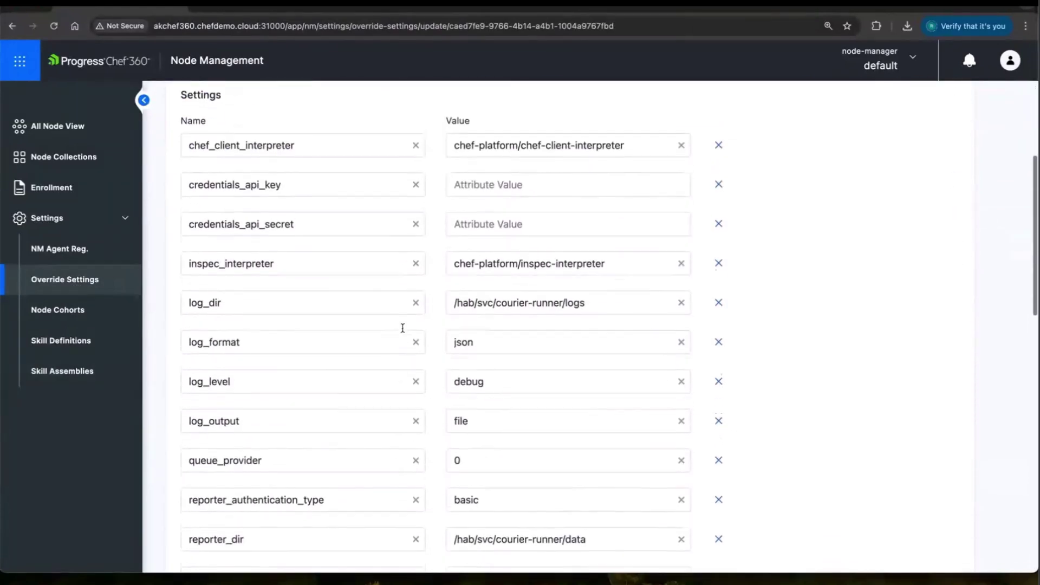
pyautogui.scroll(-2, 402, 332)
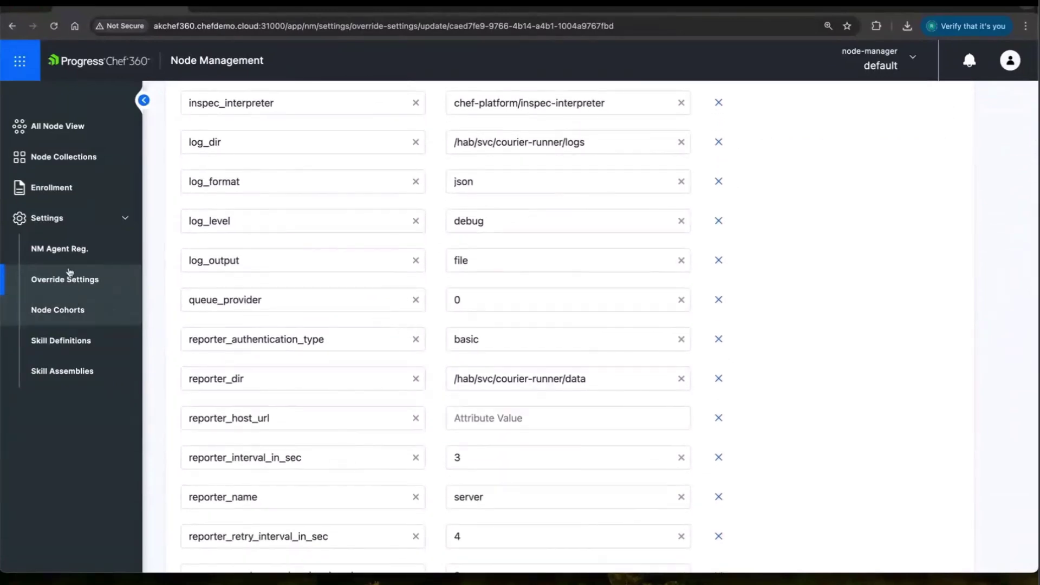
# Review the stable360 node cohort and its skill assembly details.
pyautogui.click(69, 314)
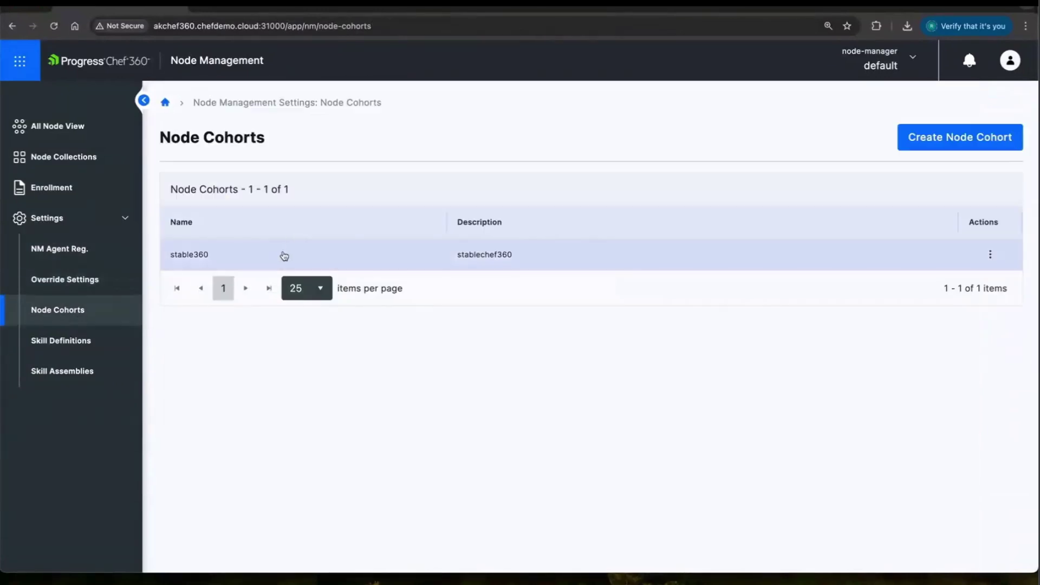
pyautogui.click(283, 254)
pyautogui.scroll(-7, 453, 313)
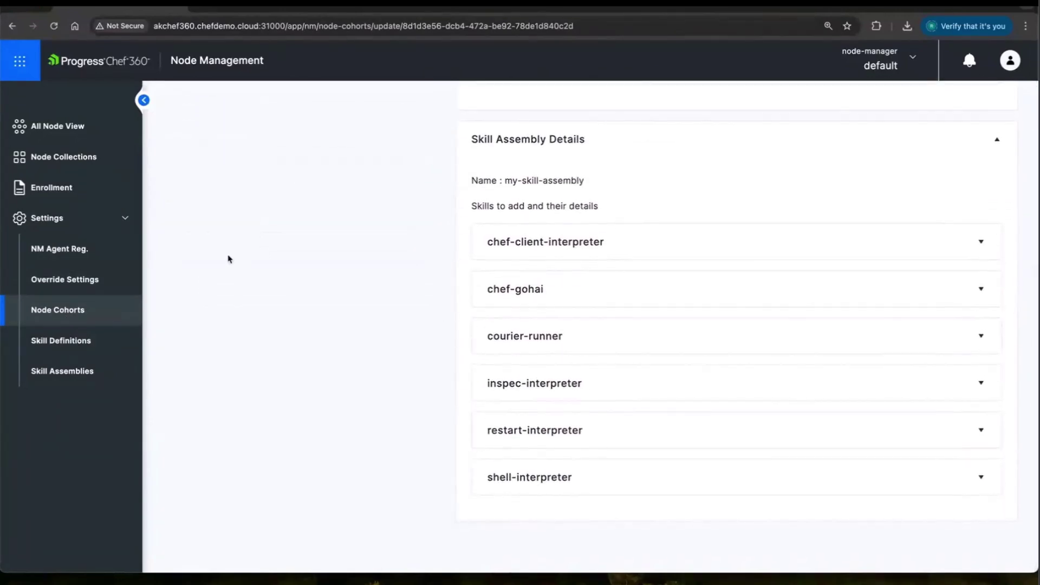
# Download the CSV file template for bulk node enrollment.
pyautogui.click(54, 182)
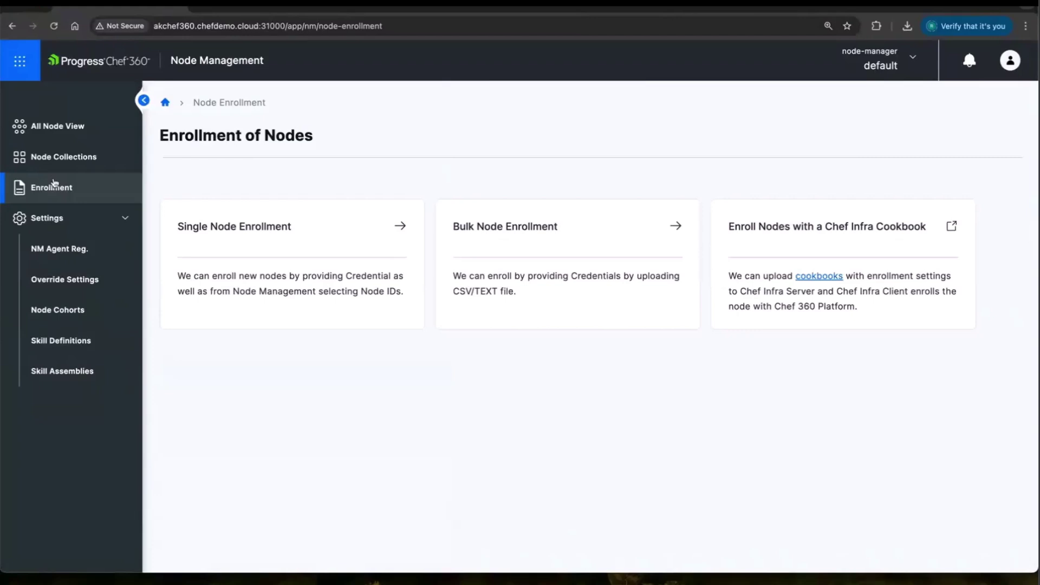
pyautogui.click(487, 244)
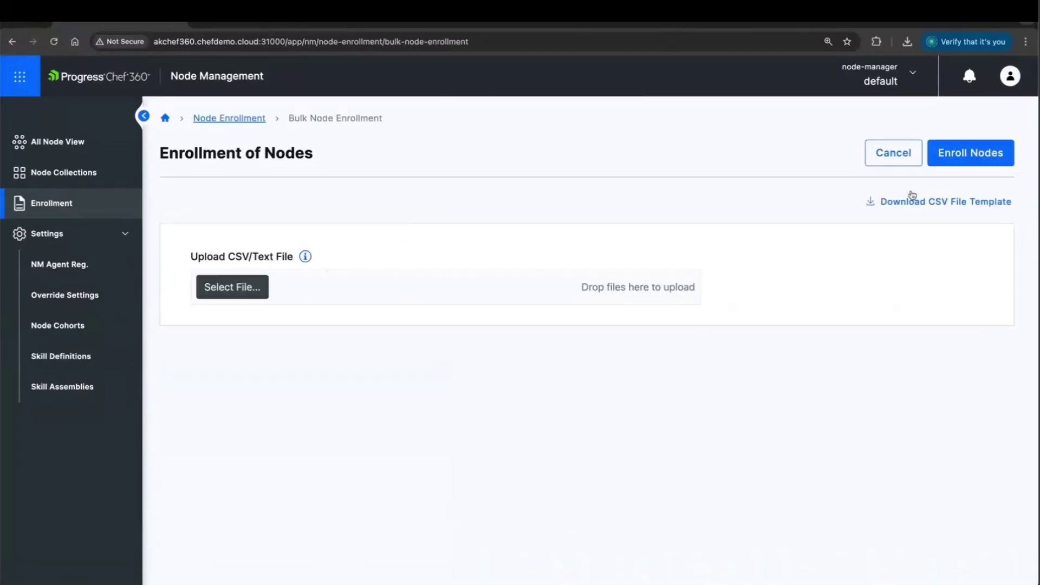
pyautogui.click(924, 207)
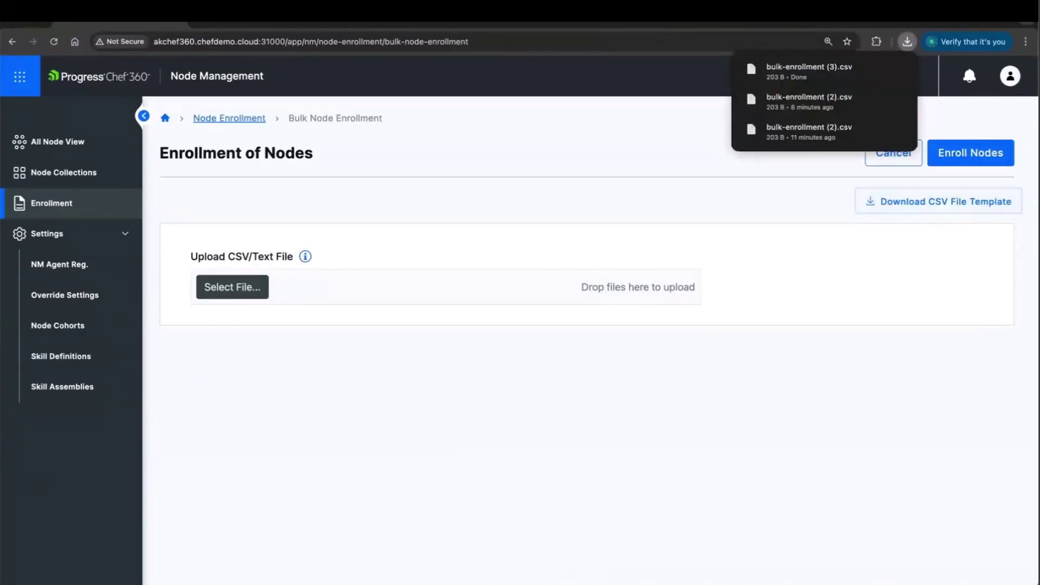
pyautogui.click(135, 64)
# Look at the documentation for enrolling nodes with a Chef Infra cookbook, and return to the node enrollment options.
pyautogui.click(231, 121)
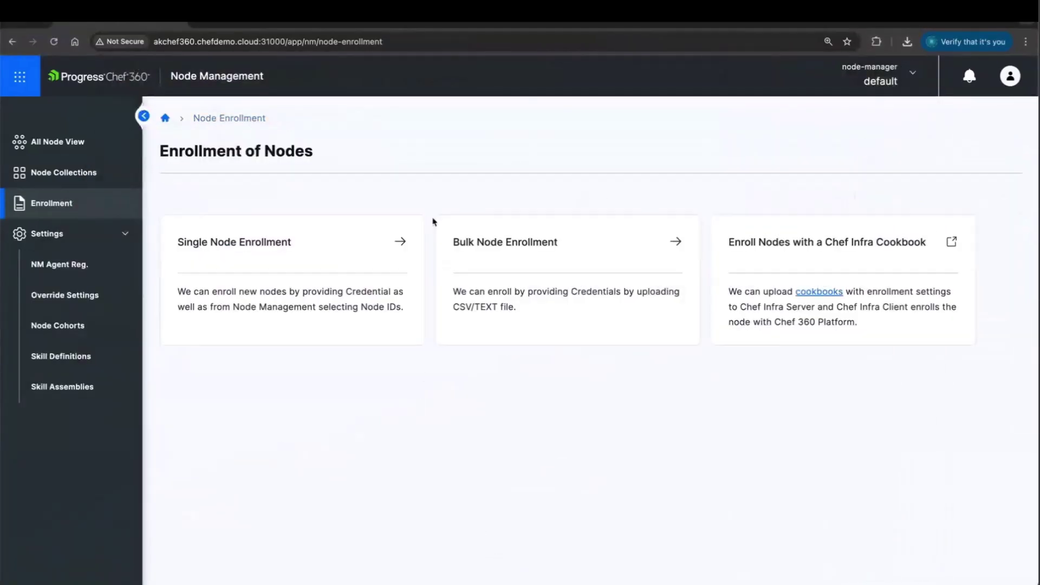
pyautogui.click(817, 254)
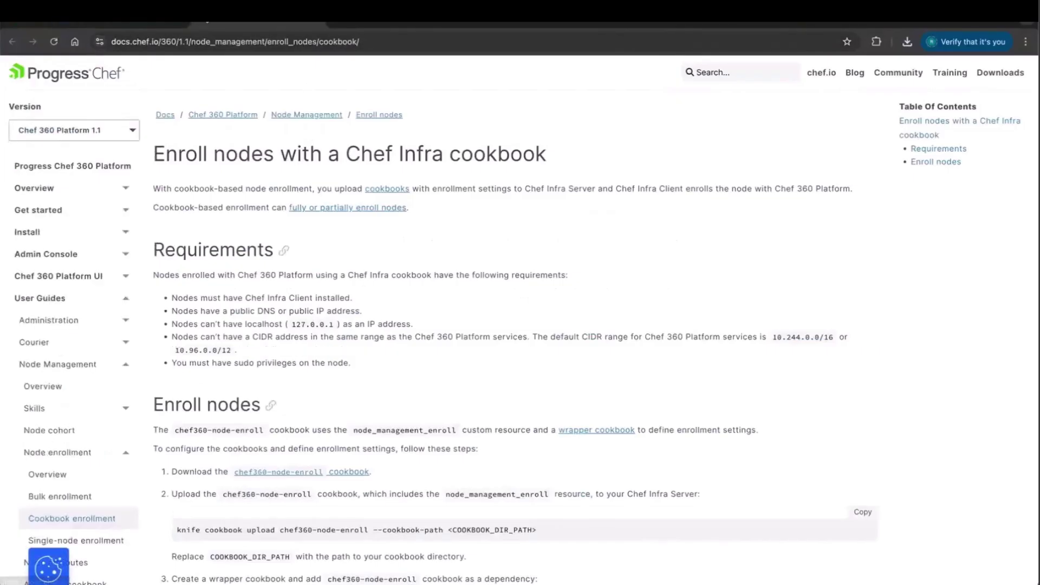
pyautogui.click(320, 23)
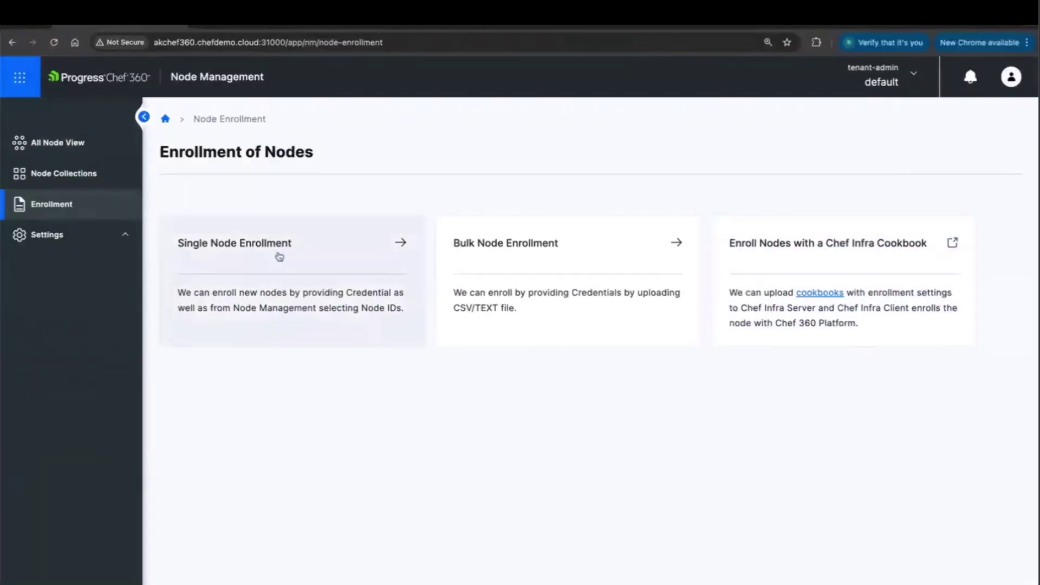
# Start a single node enrollment for IP address 13.52.212.70 with the stable360 node cohort.
pyautogui.click(279, 255)
pyautogui.write('13.52.212.70')
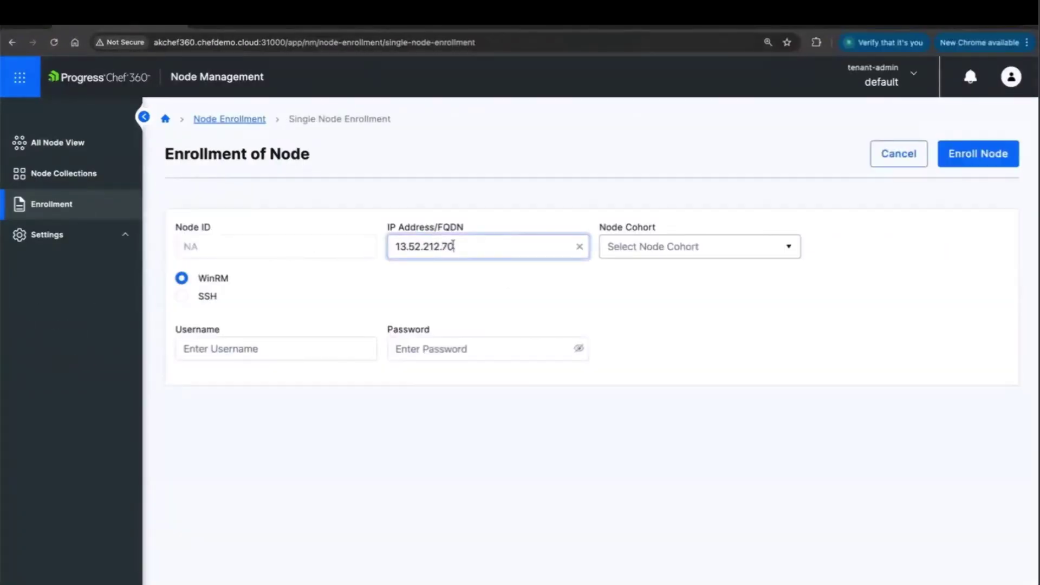
pyautogui.click(668, 243)
pyautogui.click(654, 299)
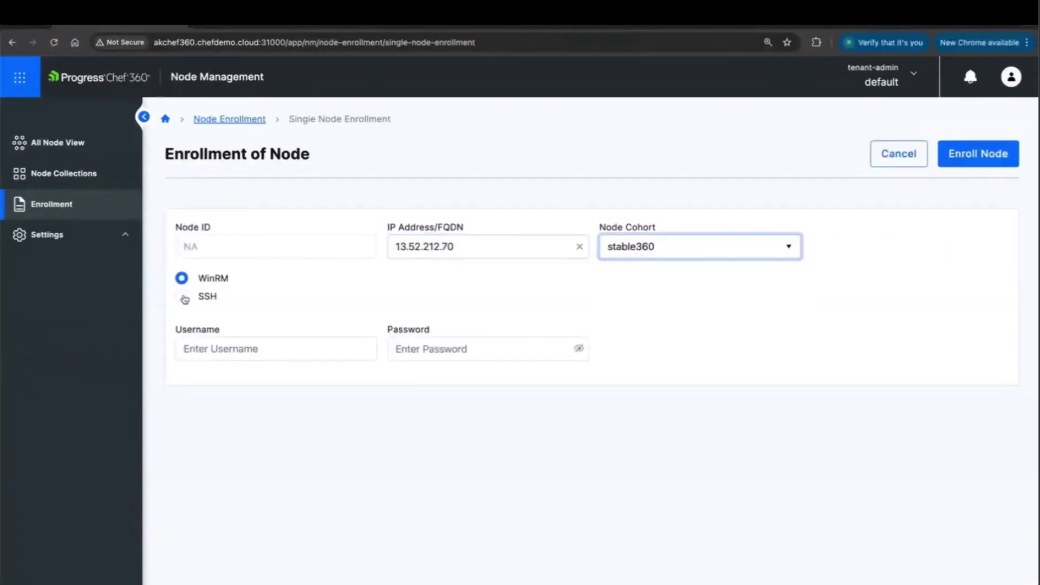
# Set the node's connection to SSH with the Certificate credential type and the username ubuntu.
pyautogui.click(185, 296)
pyautogui.click(242, 348)
pyautogui.click(255, 407)
pyautogui.click(301, 398)
pyautogui.write('ubuntu')
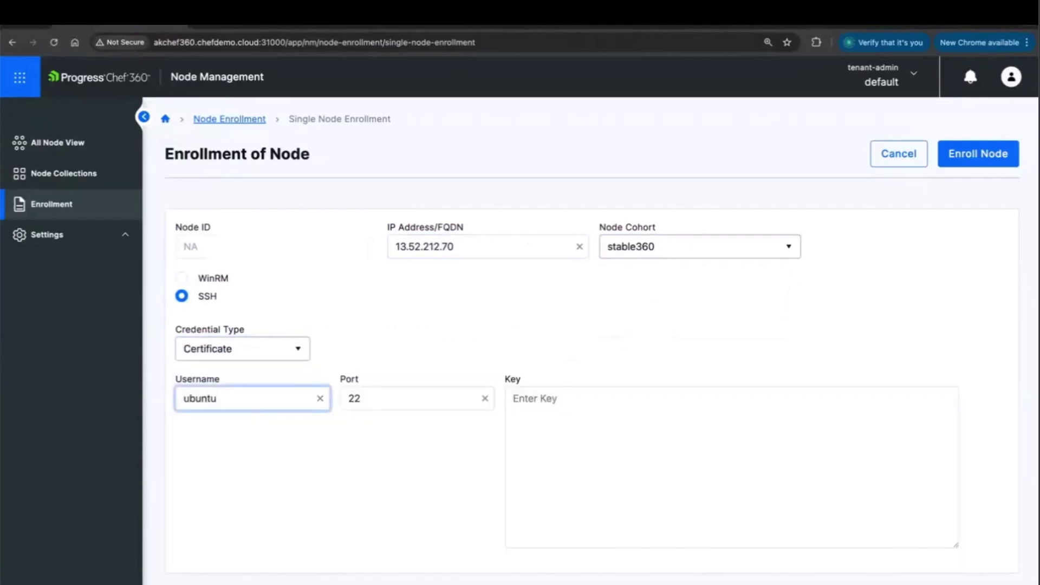
# Paste the SSH private key into the Key field and enroll the node.
pyautogui.click(533, 407)
pyautogui.hotkey('ctrl', 'v')
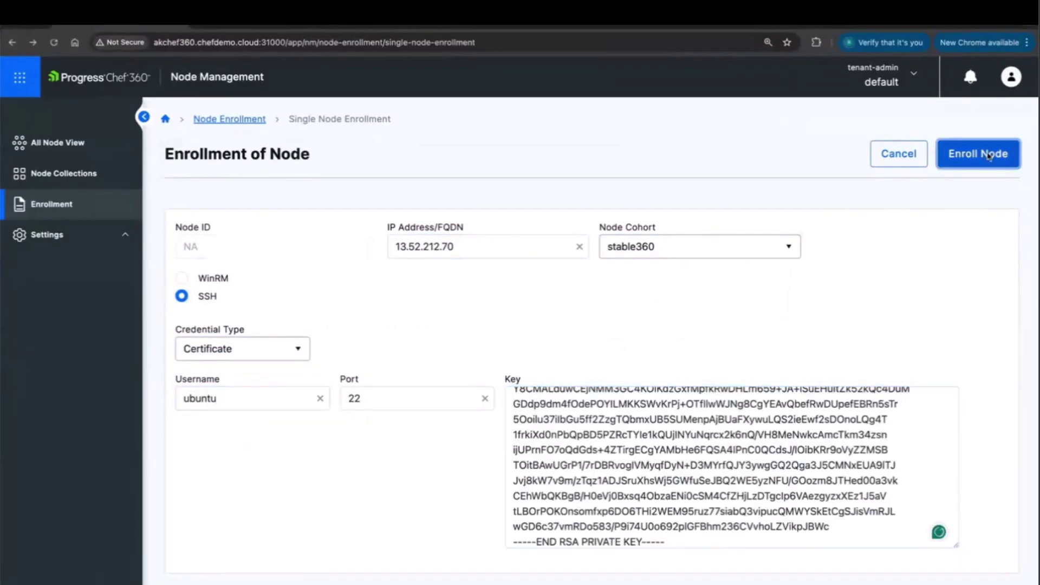
pyautogui.click(987, 155)
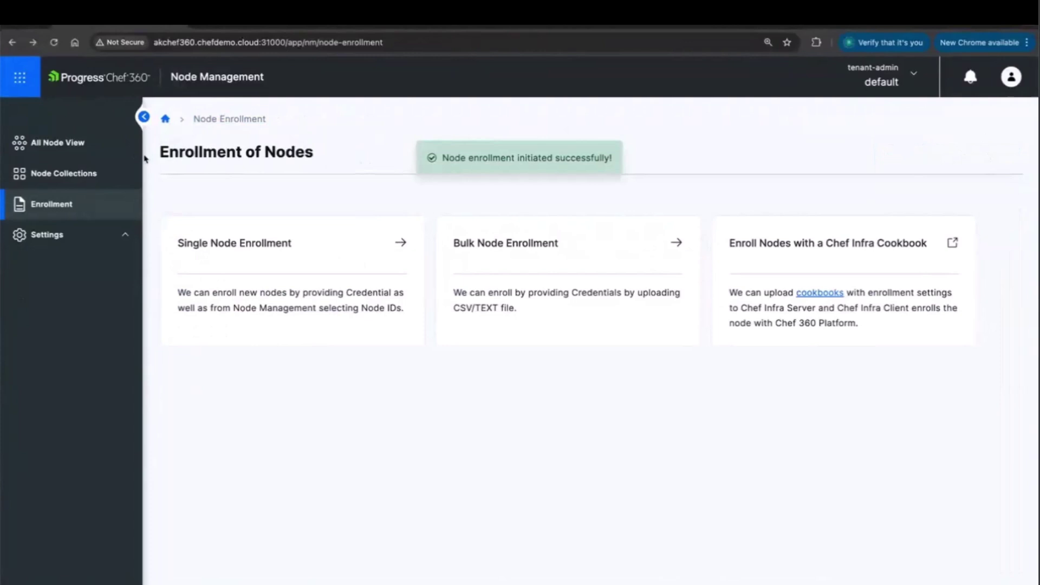
# Find node 13.52.212.70 in the list of all nodes at 50 items per page and examine its details.
pyautogui.click(67, 141)
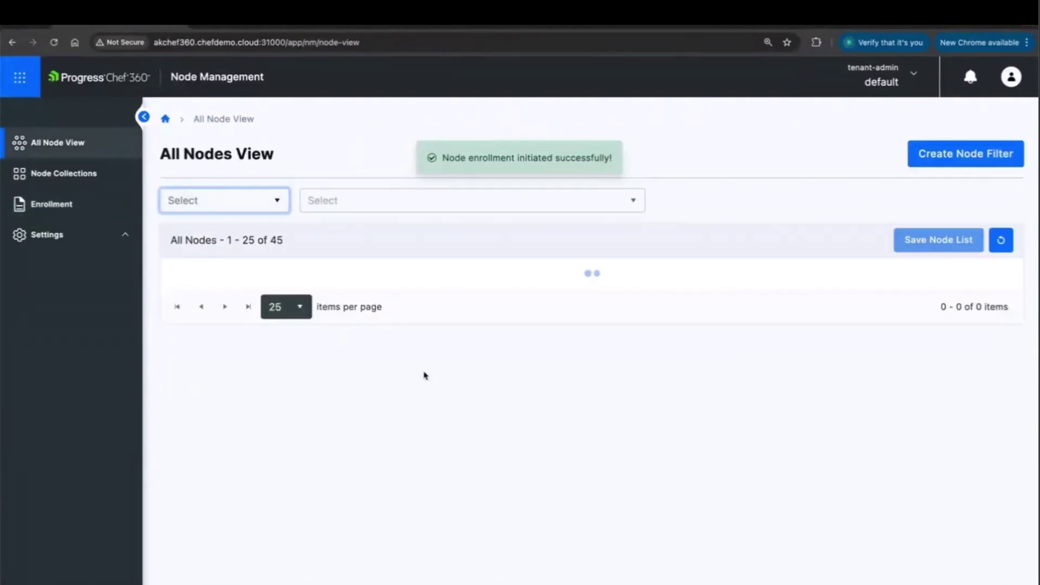
pyautogui.scroll(-20, 453, 476)
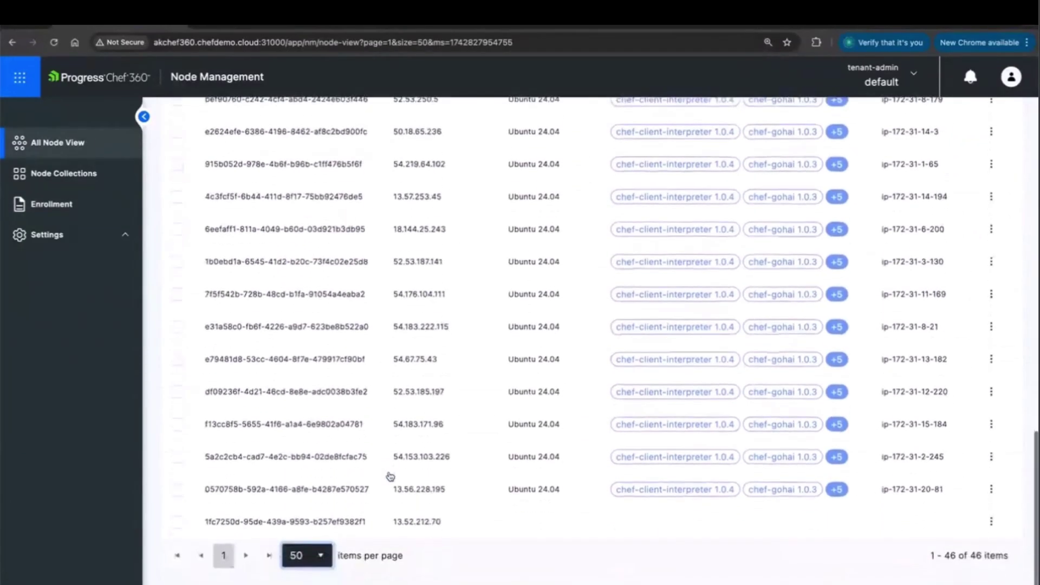
pyautogui.click(417, 523)
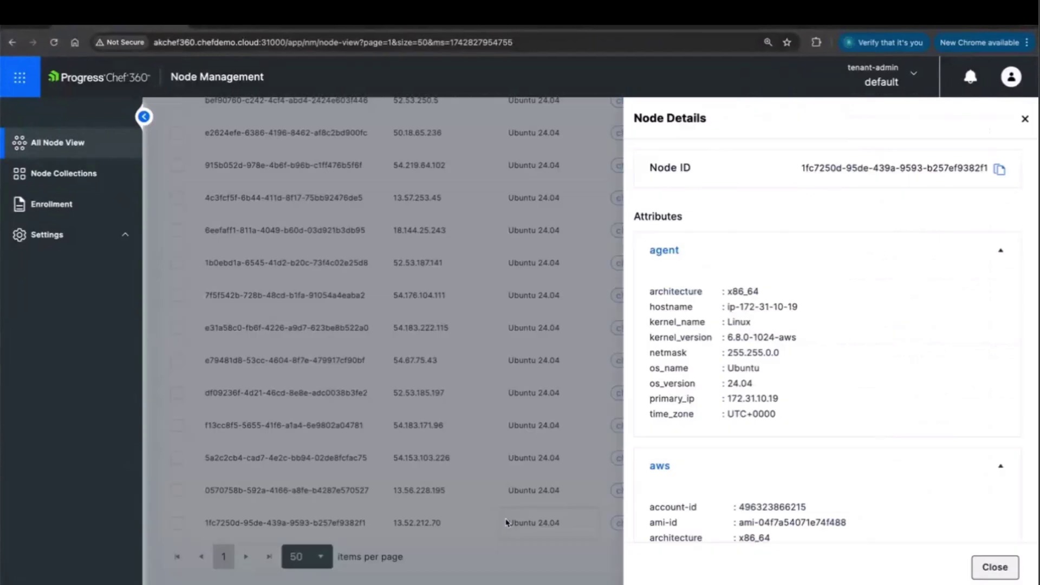
pyautogui.scroll(-5, 849, 399)
pyautogui.scroll(-10, 849, 399)
pyautogui.click(995, 567)
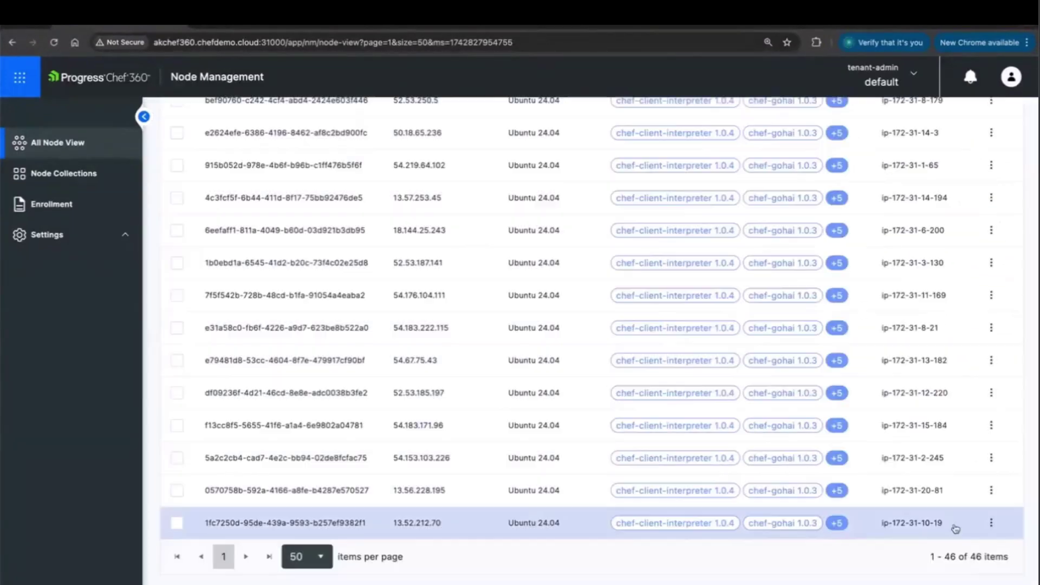
# Apply a tag with key antivirus and value true to the newly enrolled node.
pyautogui.click(991, 523)
pyautogui.click(957, 546)
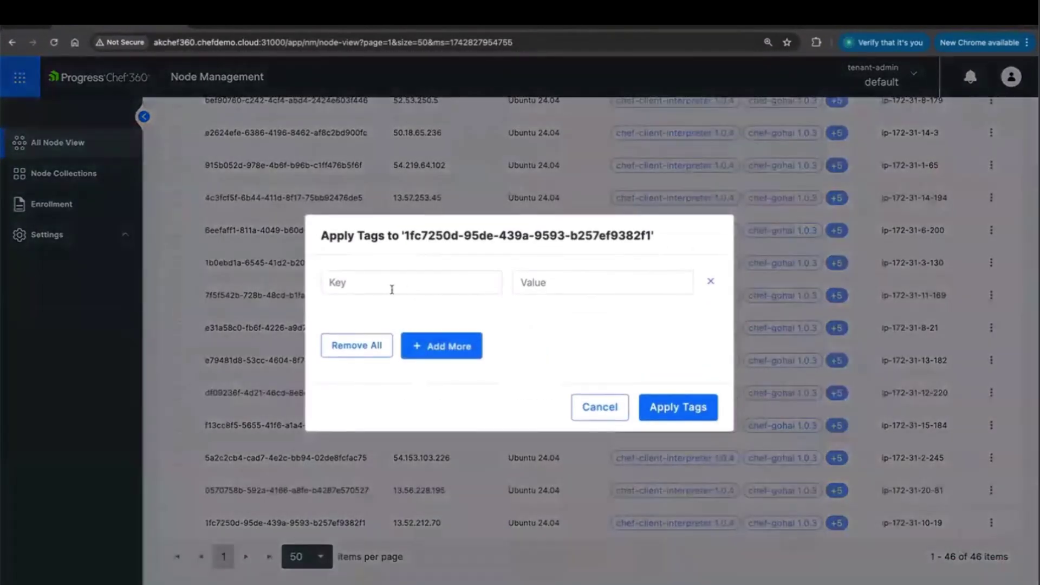
pyautogui.write('antivirus')
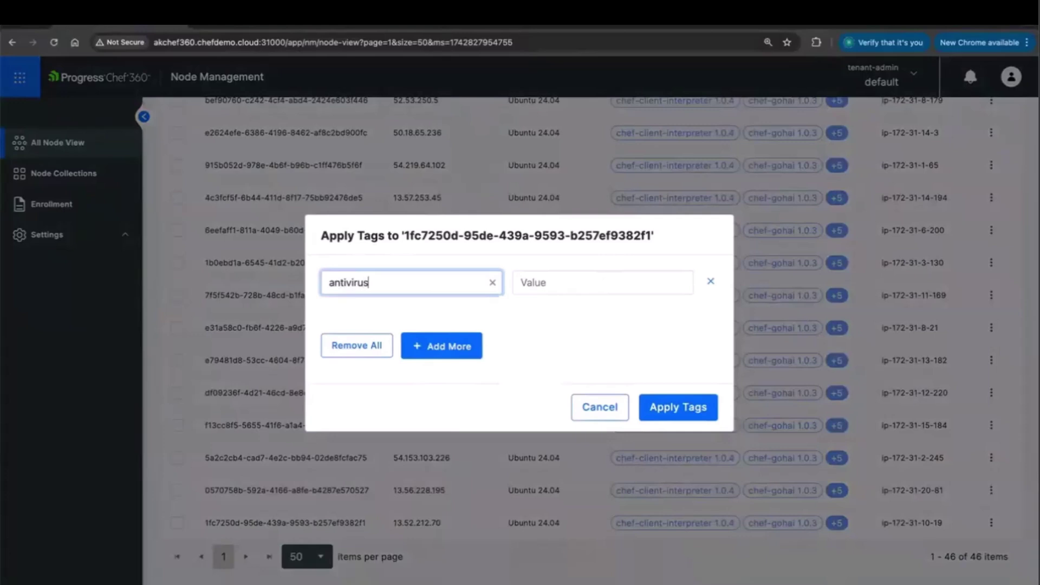
pyautogui.write('true')
pyautogui.click(680, 420)
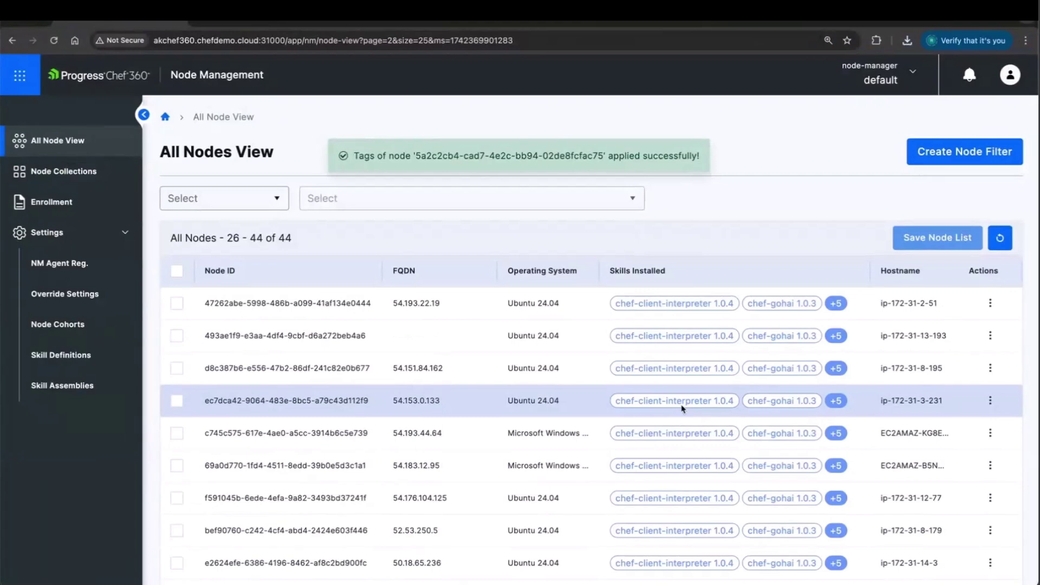
# Create and apply a node filter where the node attribute antivirus = true, checking its node count.
pyautogui.click(940, 157)
pyautogui.click(496, 283)
pyautogui.write('antivirus')
pyautogui.click(655, 286)
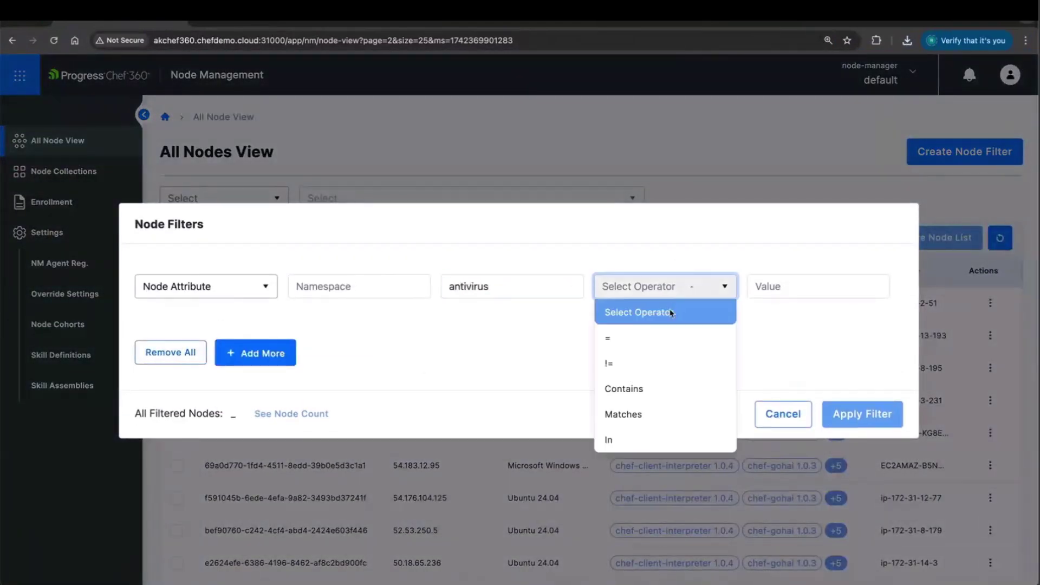
pyautogui.click(646, 340)
pyautogui.press('Tab')
pyautogui.write('true')
pyautogui.click(290, 413)
pyautogui.click(862, 413)
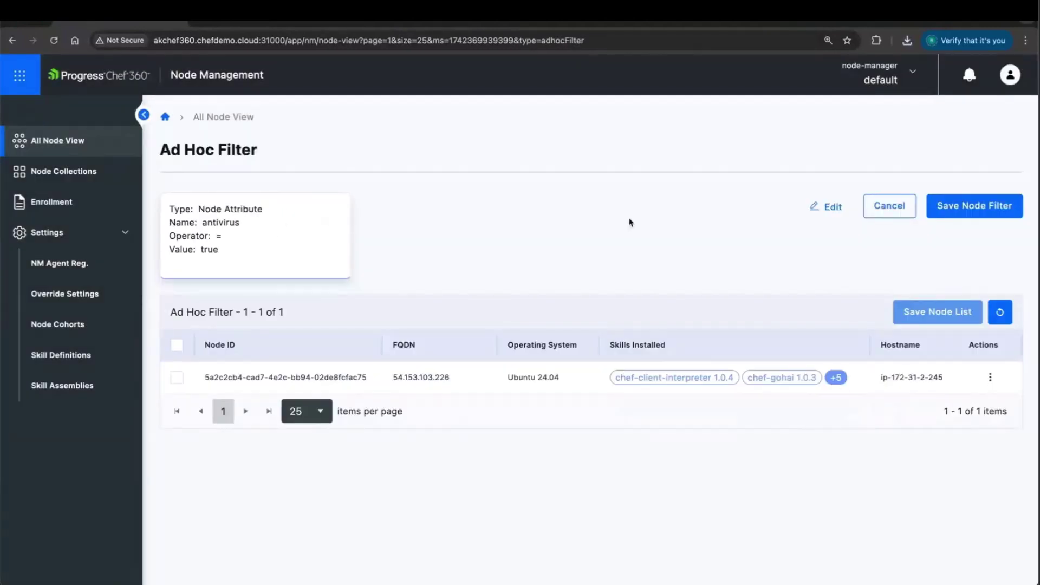
# Save the node filter as Install-Antivirus and show its node count in the node collections.
pyautogui.click(973, 206)
pyautogui.write('Insya')
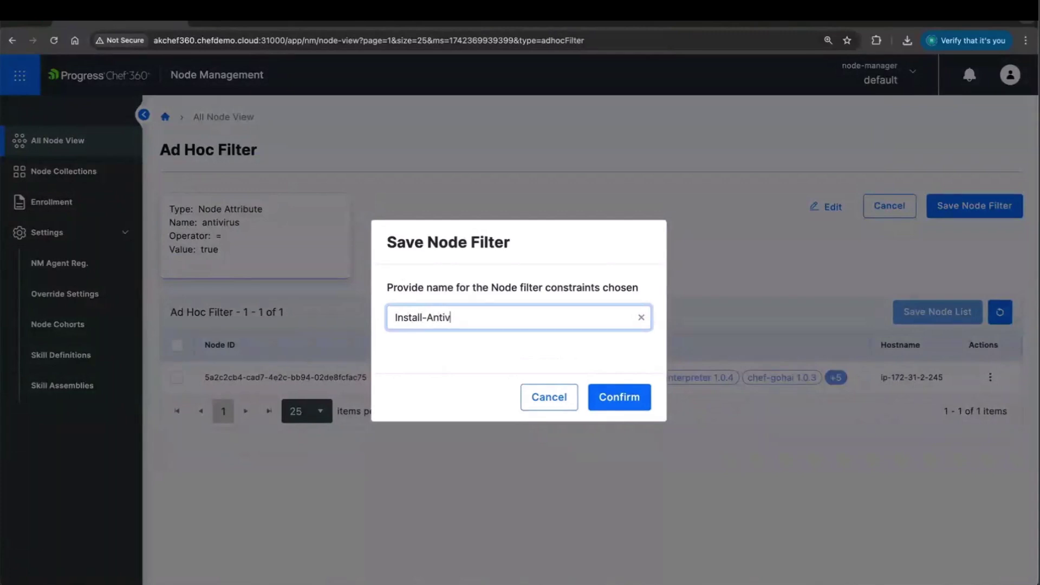
pyautogui.write('ll-Antivirus')
pyautogui.click(608, 397)
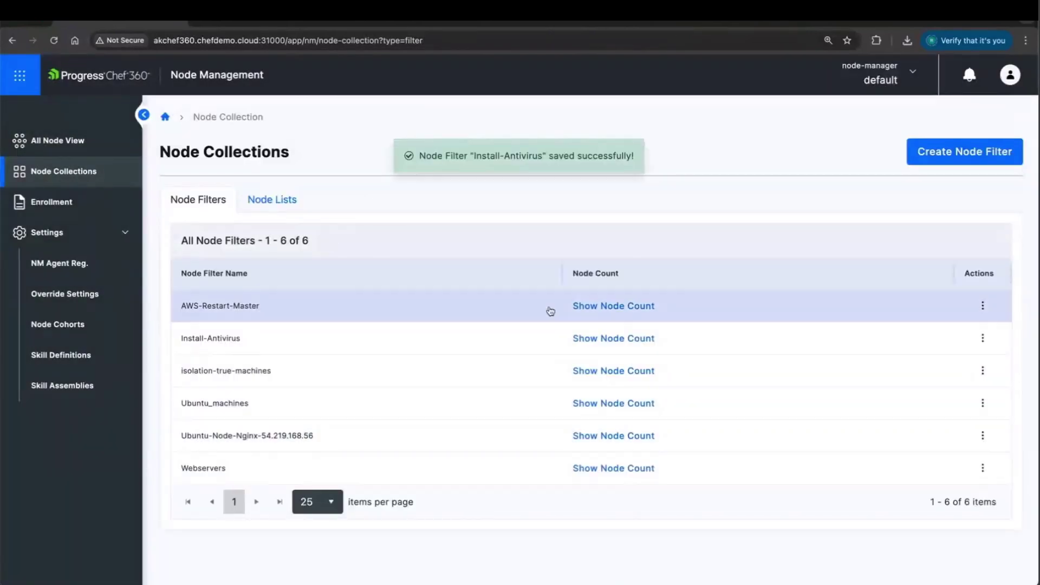
pyautogui.click(641, 341)
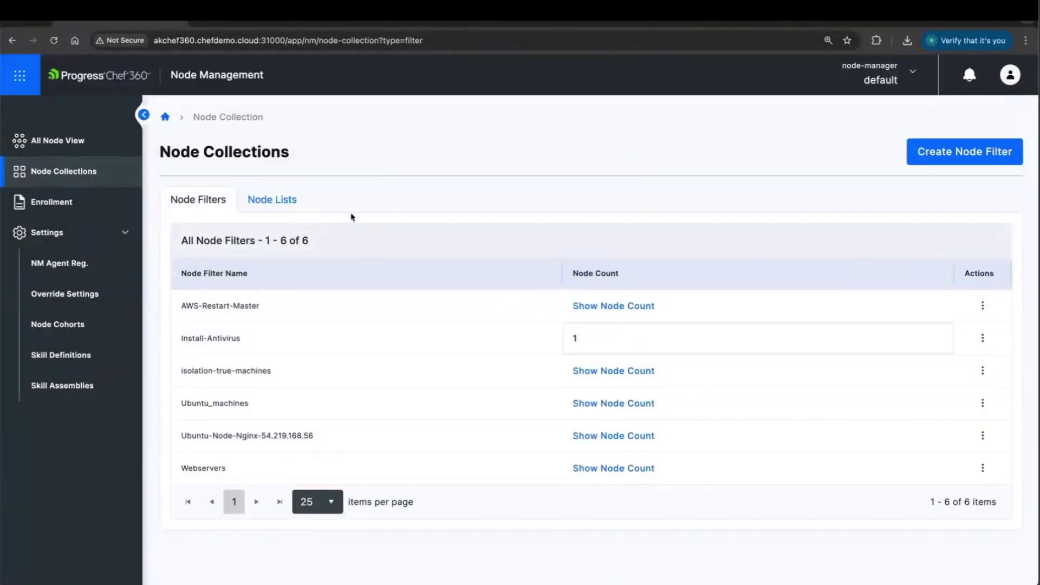
# Return to the home page and switch the role from node-manager to courier-operator in the default organization.
pyautogui.click(165, 116)
pyautogui.click(871, 87)
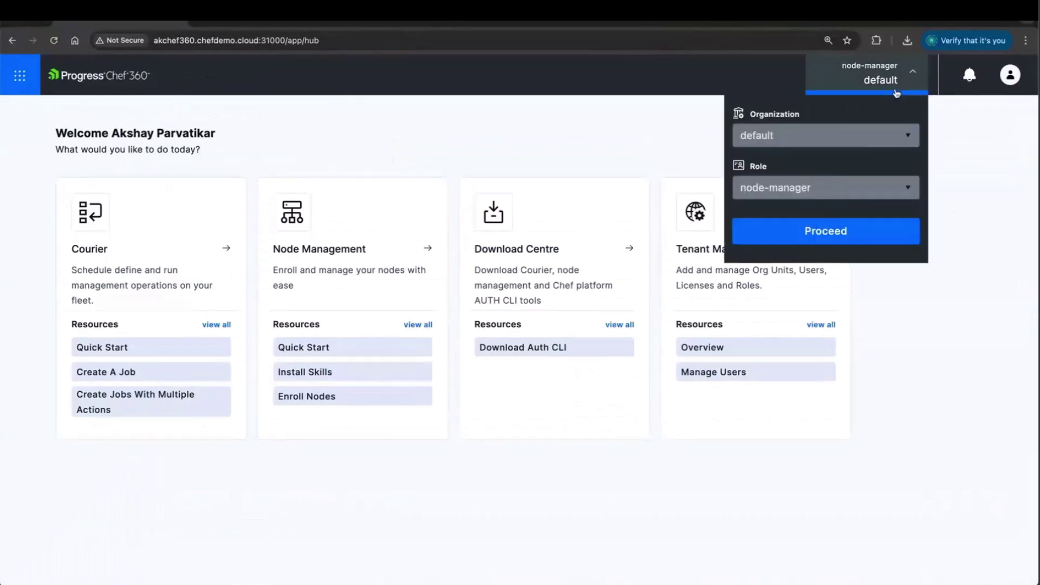
pyautogui.click(889, 187)
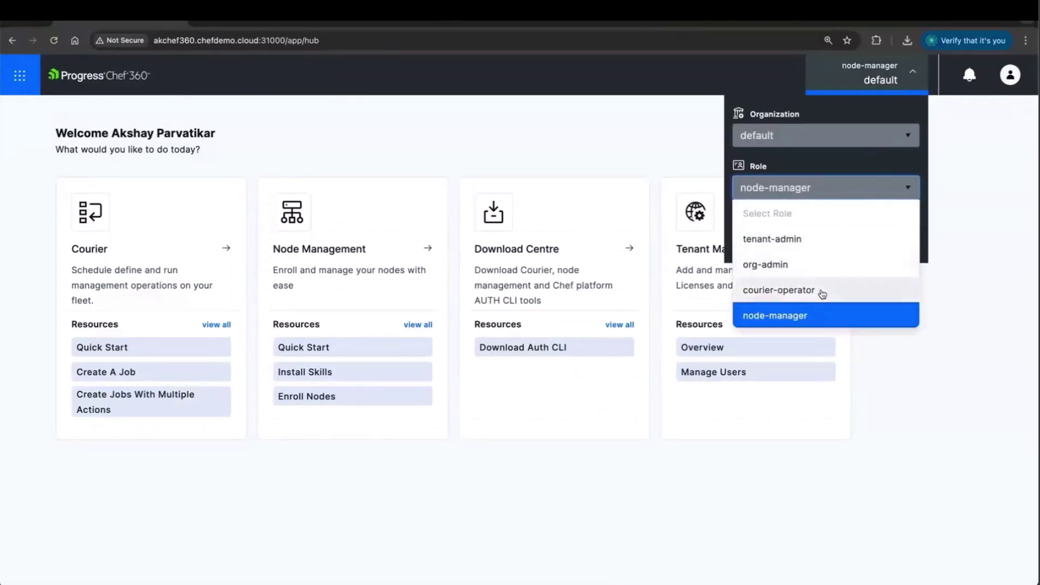
pyautogui.click(761, 290)
pyautogui.click(823, 230)
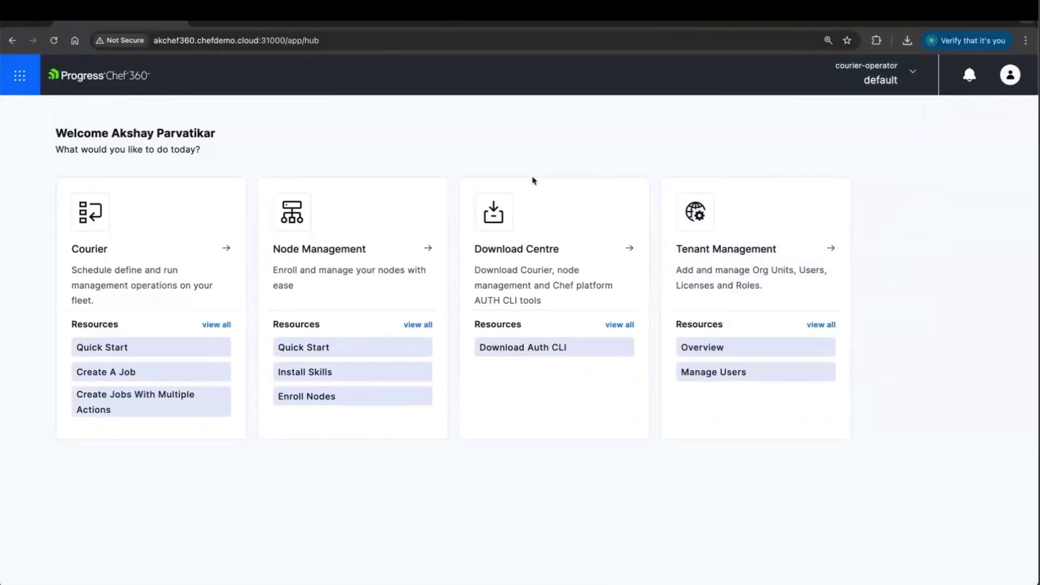
# Start a new Courier job targeting the Install-Antivirus node filter, and view the option for adding nodes manually.
pyautogui.click(154, 238)
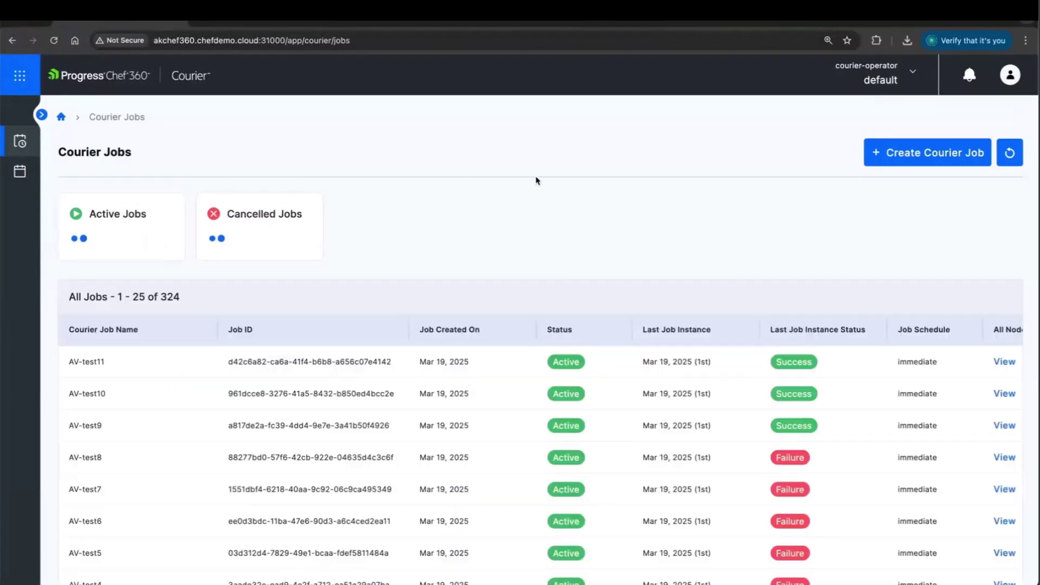
pyautogui.click(900, 159)
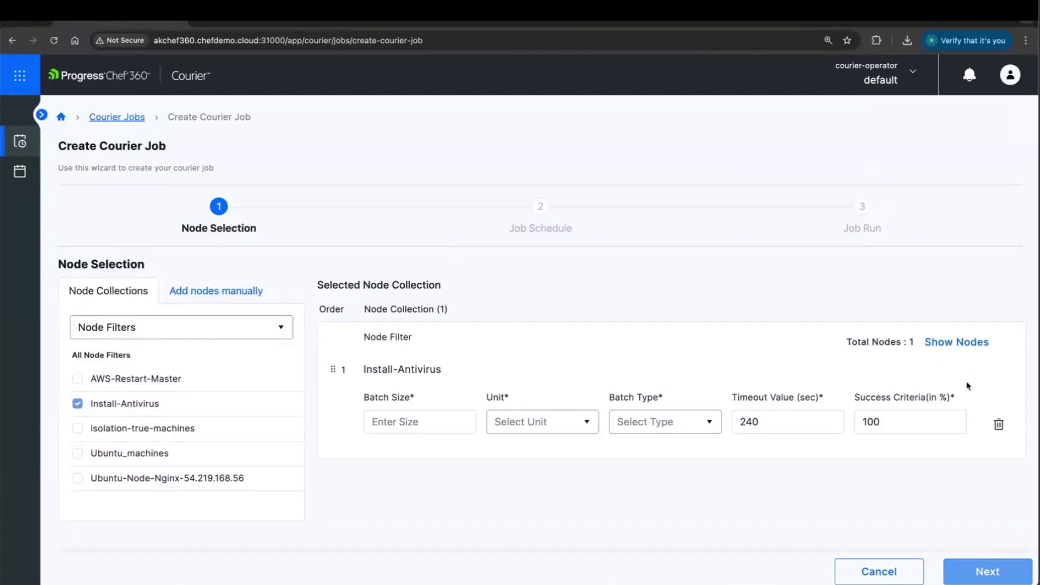
pyautogui.click(216, 291)
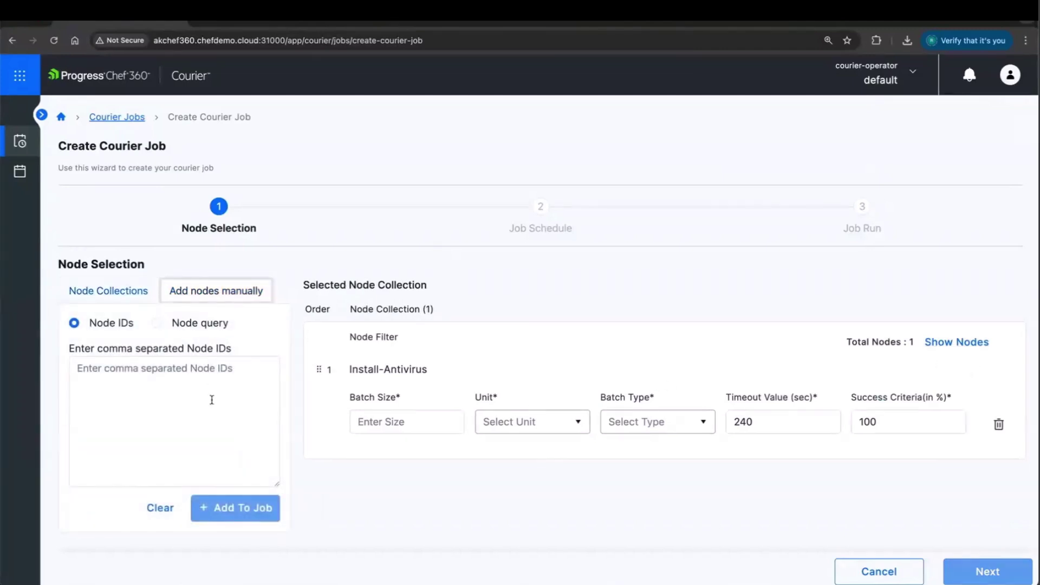
pyautogui.click(126, 296)
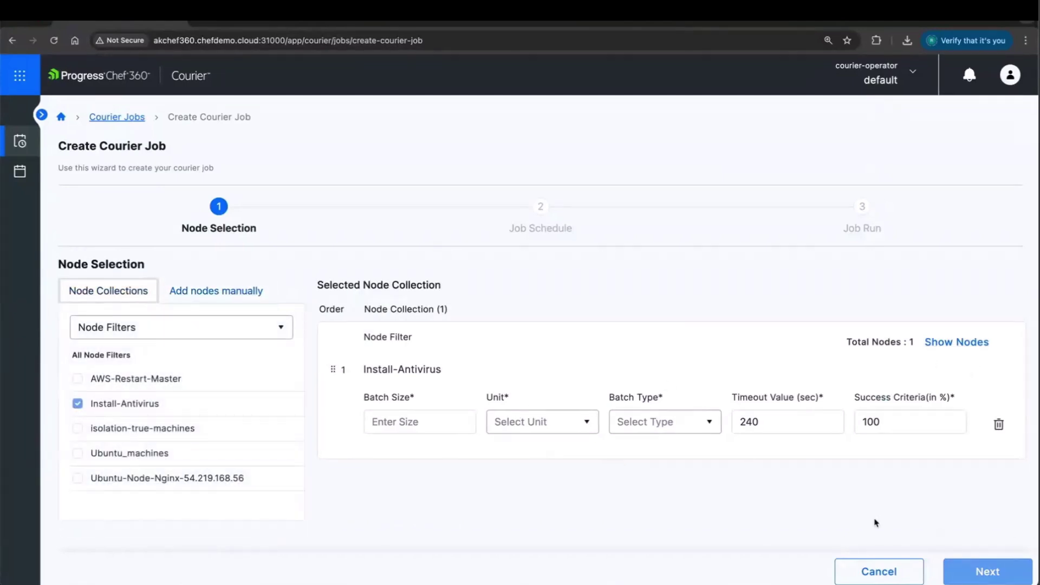
# Set the Install-Antivirus batch to size 1, numeric unit and Fixed type, and proceed to the job schedule.
pyautogui.click(462, 421)
pyautogui.write('1')
pyautogui.click(540, 424)
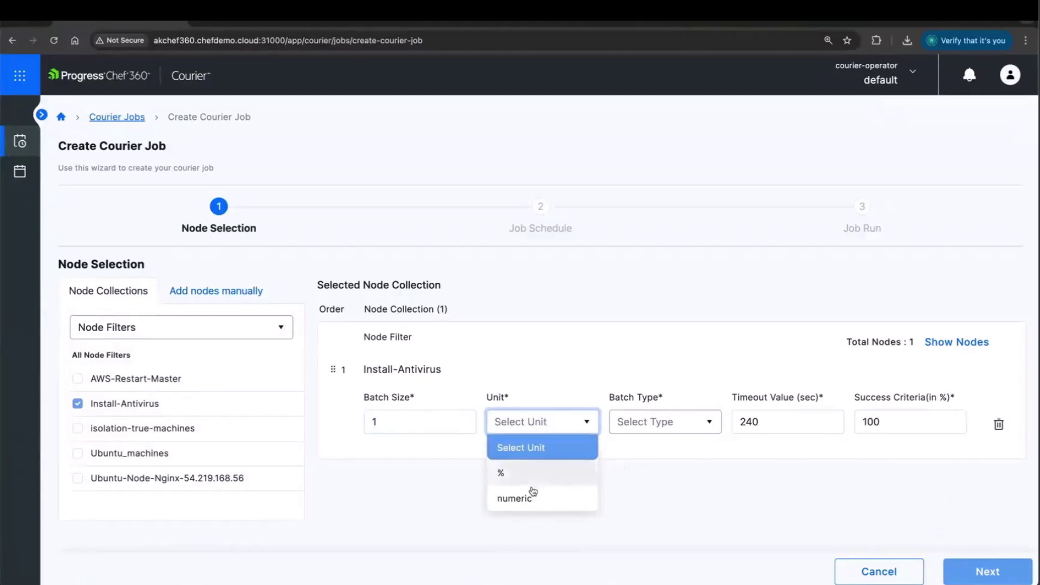
pyautogui.click(535, 499)
pyautogui.click(664, 421)
pyautogui.click(661, 469)
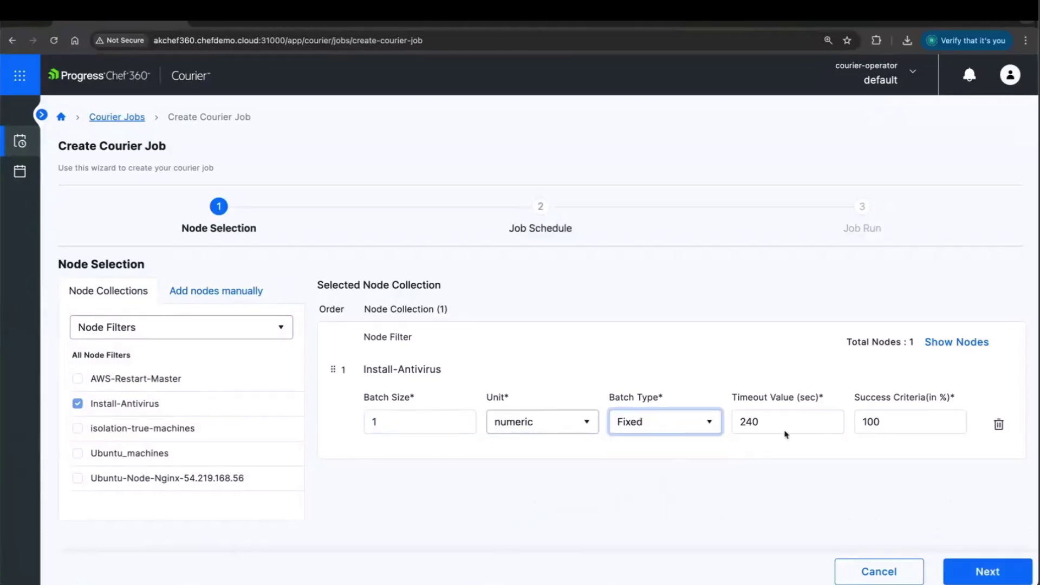
pyautogui.click(962, 572)
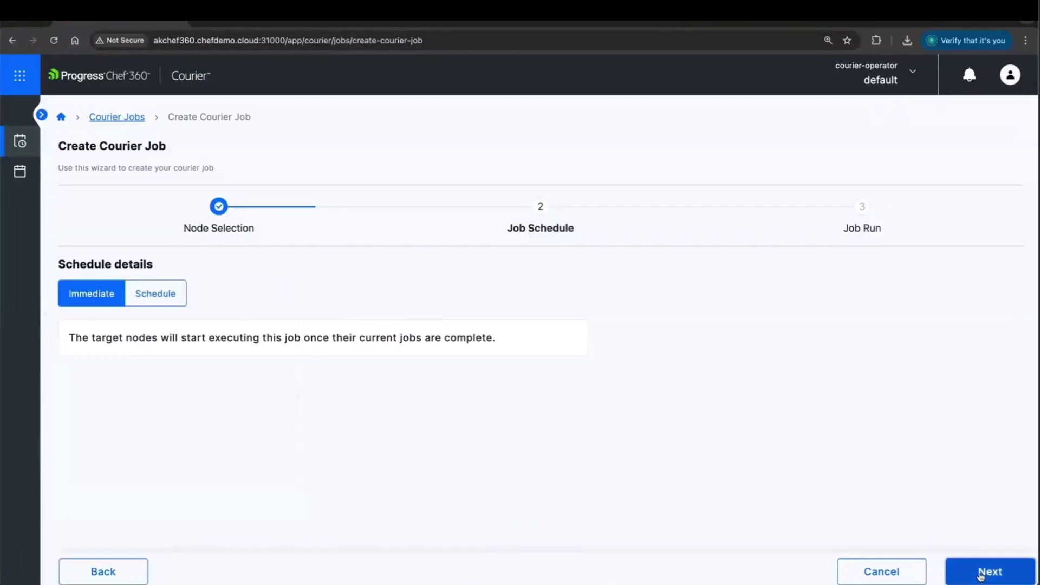
# Make the job scheduled, with its start date and time set to 03/29/2025 07:00 AM UTC.
pyautogui.click(140, 298)
pyautogui.click(206, 349)
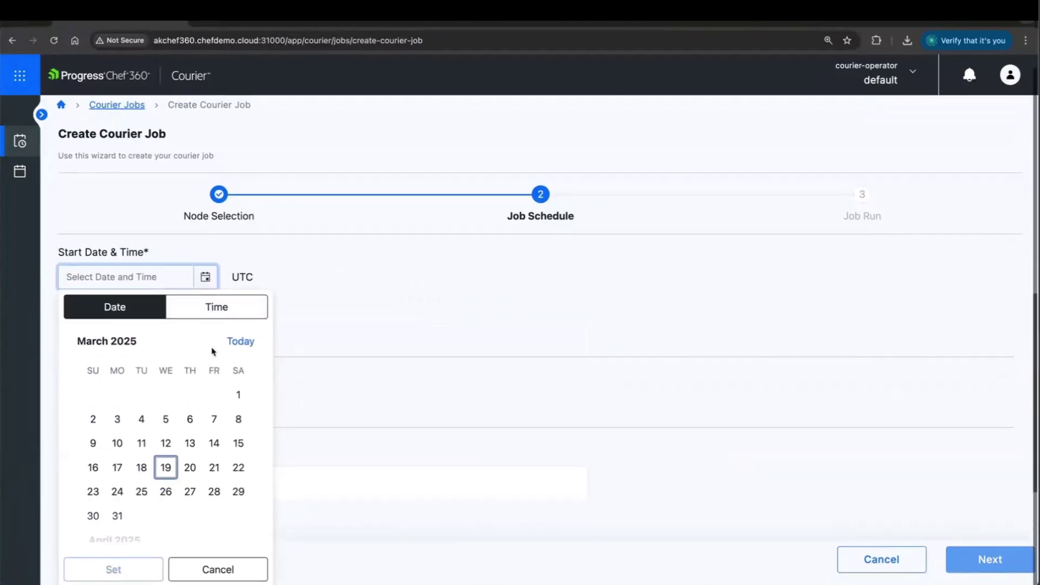
pyautogui.click(239, 493)
pyautogui.scroll(-4, 96, 476)
pyautogui.click(98, 424)
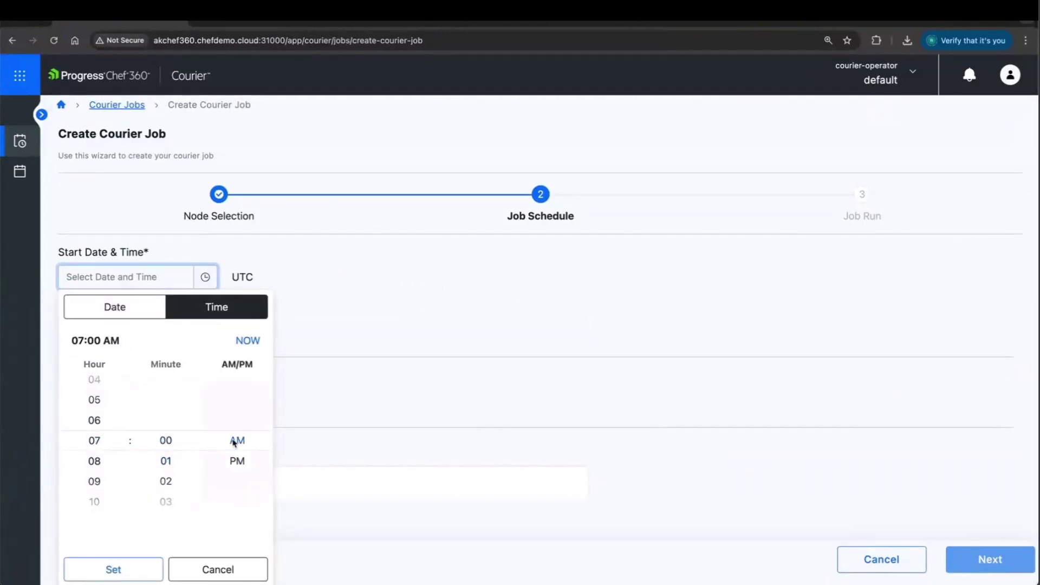
pyautogui.click(113, 569)
# Set the job schedule to repeat monthly, every 2 months.
pyautogui.click(122, 343)
pyautogui.scroll(-2, 125, 422)
pyautogui.click(122, 439)
pyautogui.press('Tab')
pyautogui.write('2')
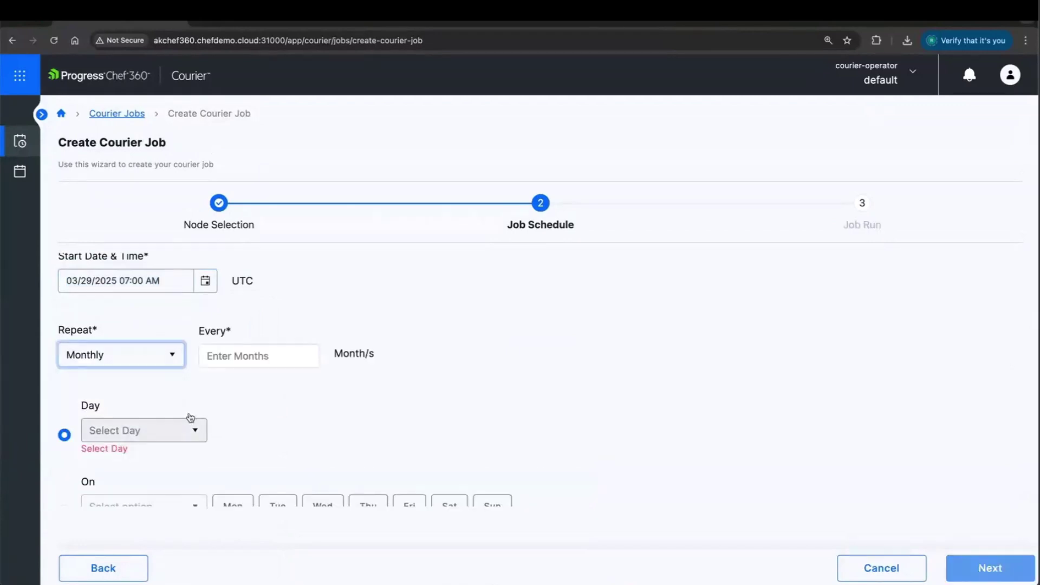
# Set the monthly recurrence to run on the second Saturday.
pyautogui.scroll(-1, 336, 402)
pyautogui.click(174, 390)
pyautogui.scroll(-2, 146, 497)
pyautogui.click(146, 497)
pyautogui.scroll(-1, 379, 417)
pyautogui.click(454, 425)
pyautogui.click(192, 419)
pyautogui.click(116, 494)
pyautogui.click(449, 419)
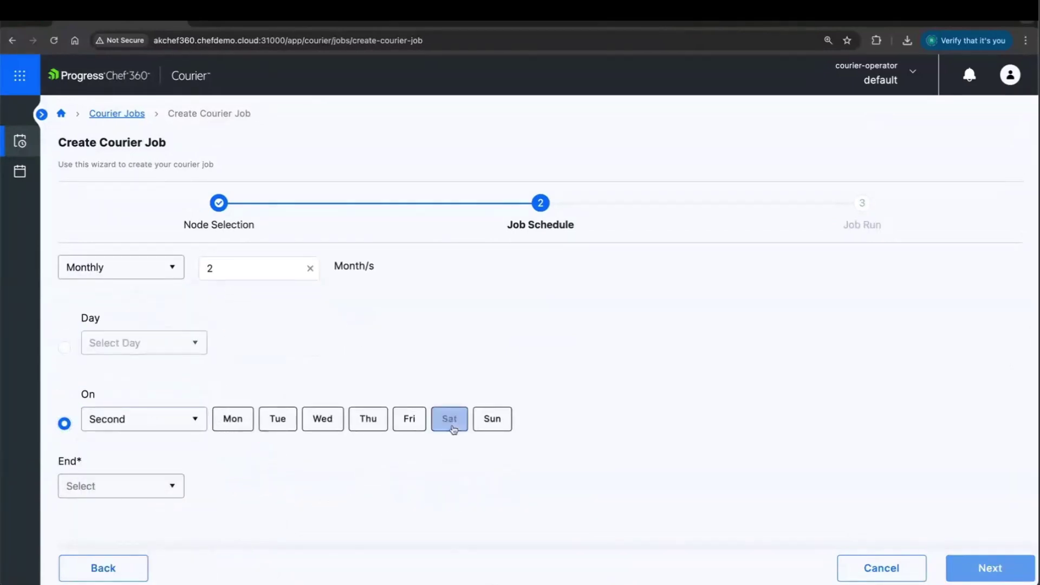
# Set the recurring schedule's end to No End Date.
pyautogui.scroll(-1, 324, 417)
pyautogui.click(177, 412)
pyautogui.click(122, 440)
pyautogui.scroll(-2, 374, 441)
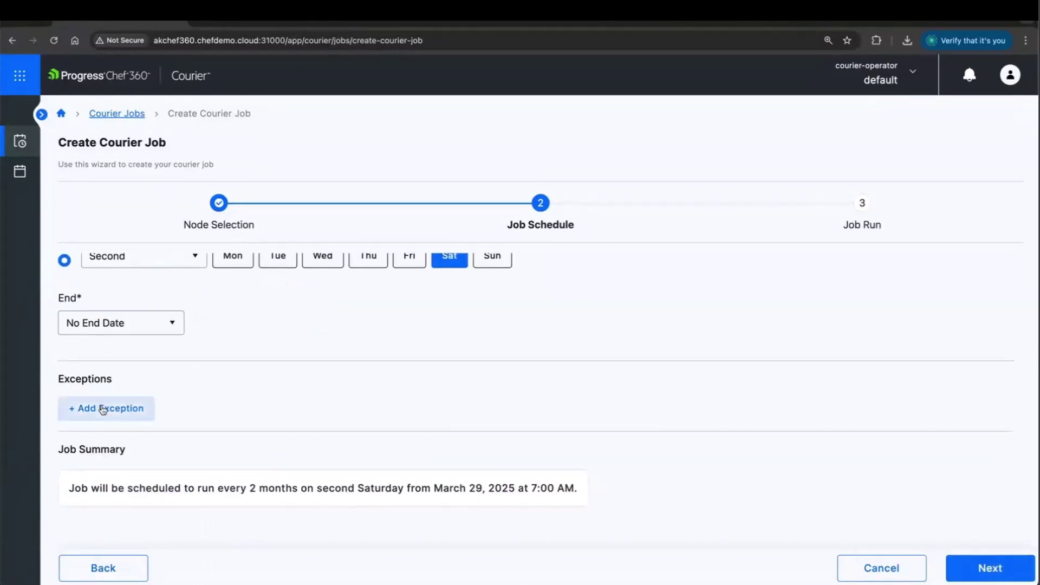
# Add a schedule exception starting on 04/06/2025 at 12:00 AM UTC.
pyautogui.click(101, 410)
pyautogui.click(205, 431)
pyautogui.scroll(-2, 162, 282)
pyautogui.click(93, 330)
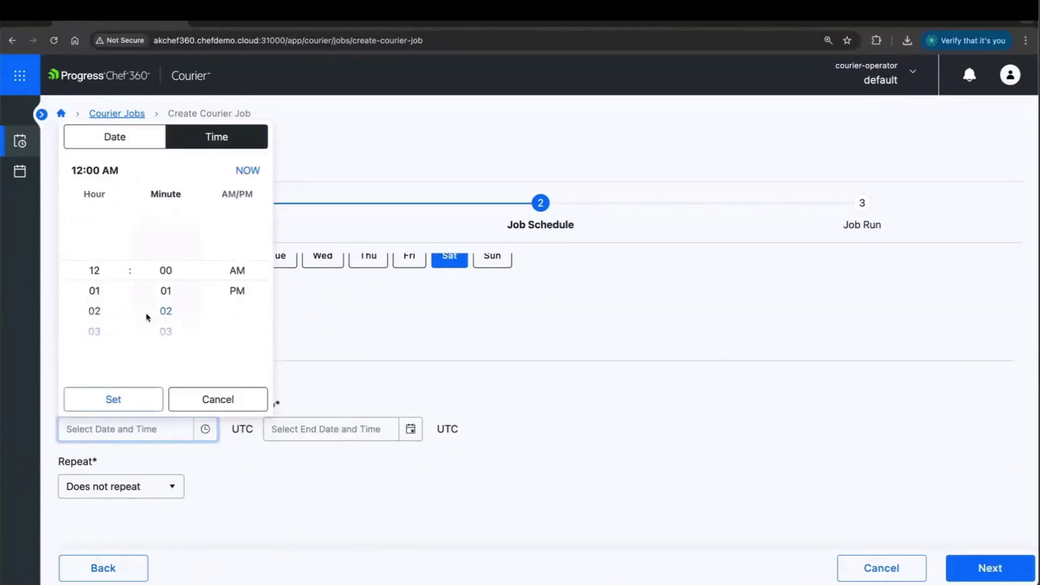
pyautogui.click(113, 399)
# Set the exception's end to 04/12/2025 12:00 AM UTC without repetition, and review the job summary.
pyautogui.click(265, 427)
pyautogui.scroll(-3, 401, 293)
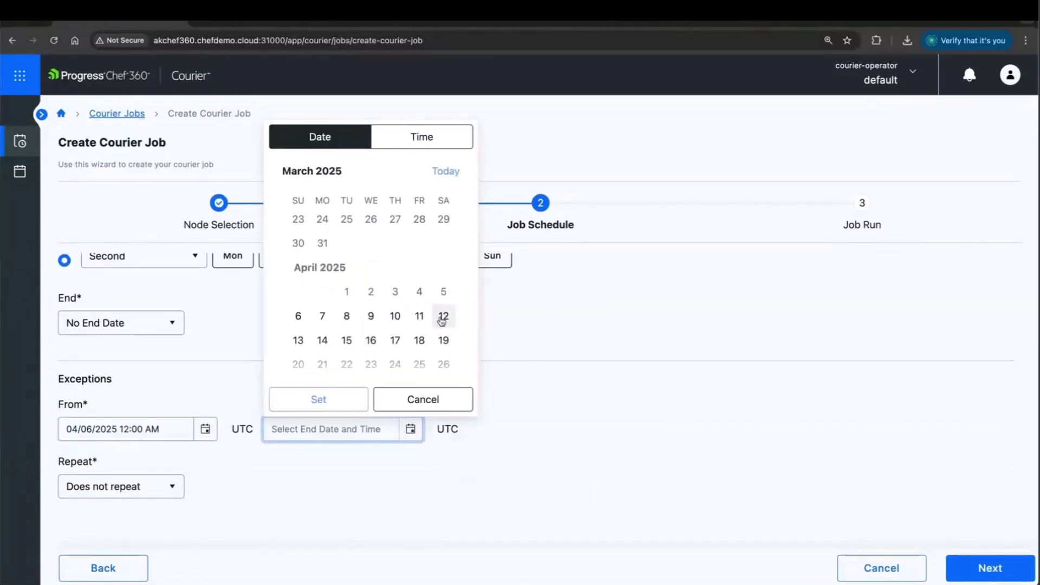
pyautogui.click(441, 316)
pyautogui.click(335, 409)
pyautogui.click(121, 486)
pyautogui.click(119, 357)
pyautogui.scroll(-2, 244, 514)
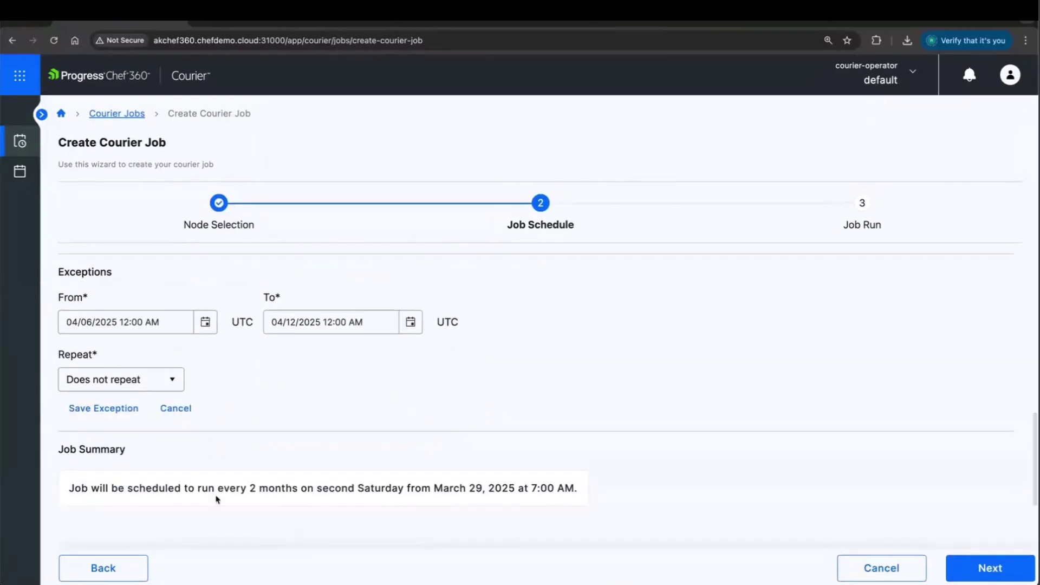
pyautogui.scroll(5, 450, 462)
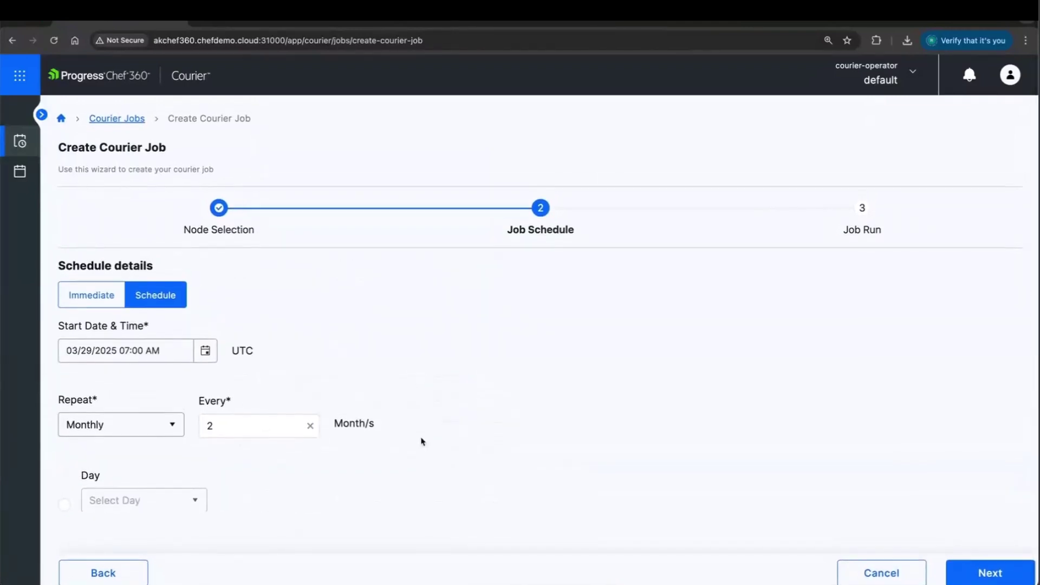
# Set the job to run immediately and name its first run step Download cookbook.
pyautogui.click(103, 293)
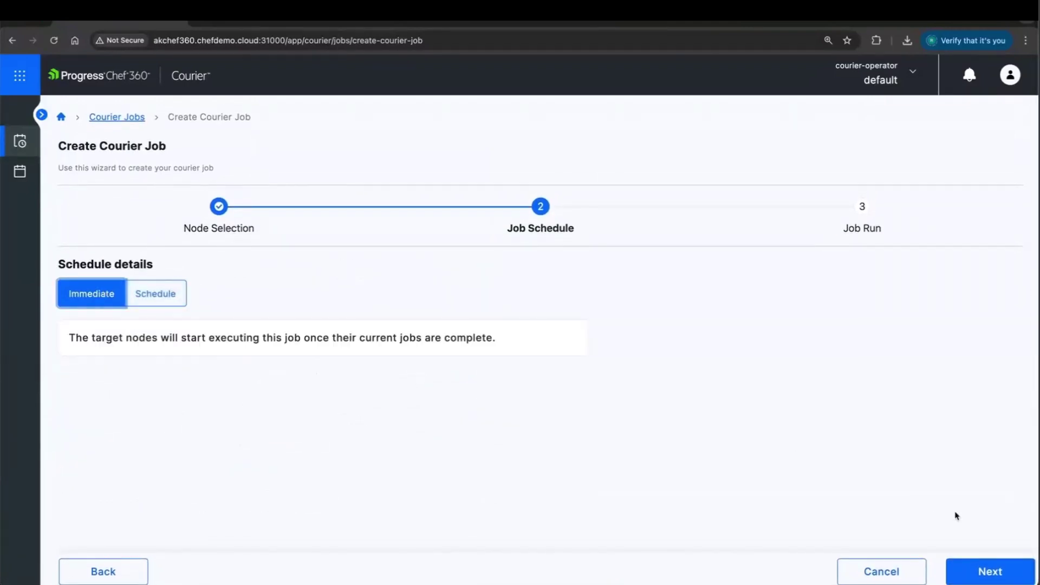
pyautogui.click(978, 571)
pyautogui.write('Download cookbook')
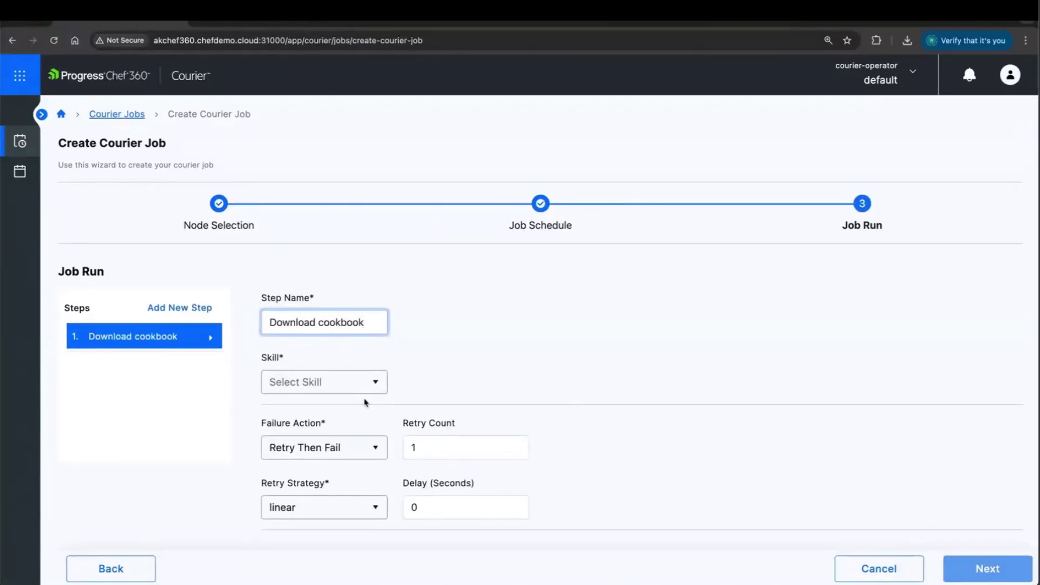
# Assign the shell-interpreter skill to the Download cookbook step, with versions from 1.0 to 19.0.
pyautogui.click(347, 381)
pyautogui.scroll(-2, 344, 464)
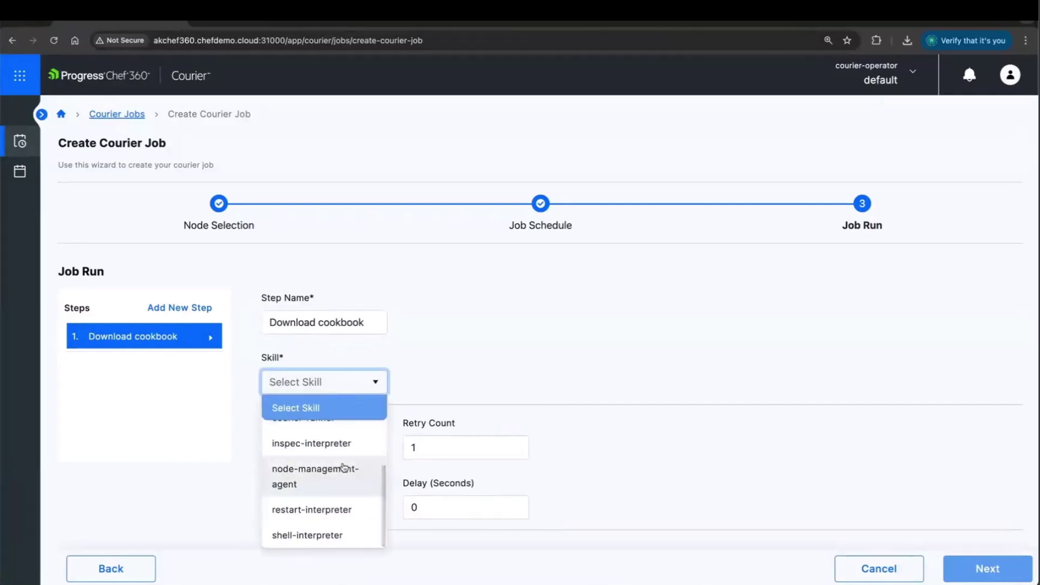
pyautogui.click(314, 535)
pyautogui.click(420, 382)
pyautogui.write('1.')
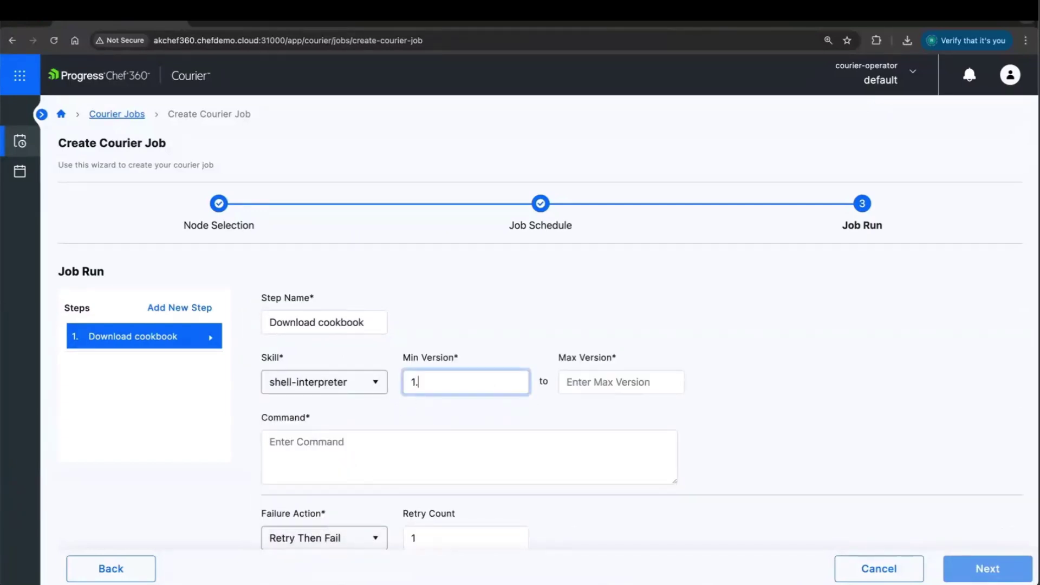
pyautogui.click(594, 383)
pyautogui.write('19')
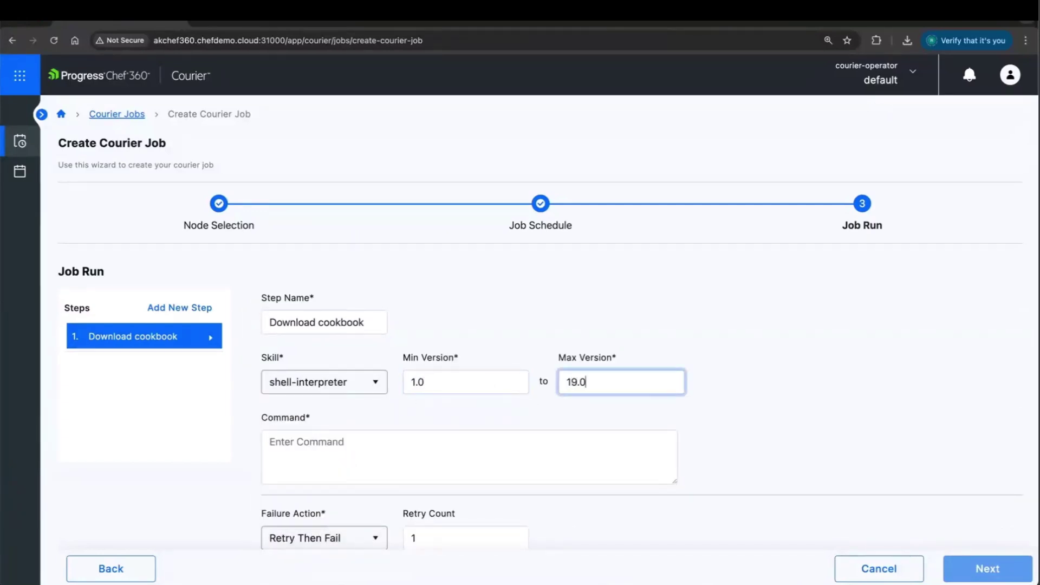
# Paste the Download cookbook command fetching the antivirus Git repository and clamav-milter_1.4.2+dfsg-0ubuntu1_amd64.deb into /home/ubuntu/chef-repo/cookbooks/antivirus.
pyautogui.click(458, 442)
pyautogui.press('super+Tab')
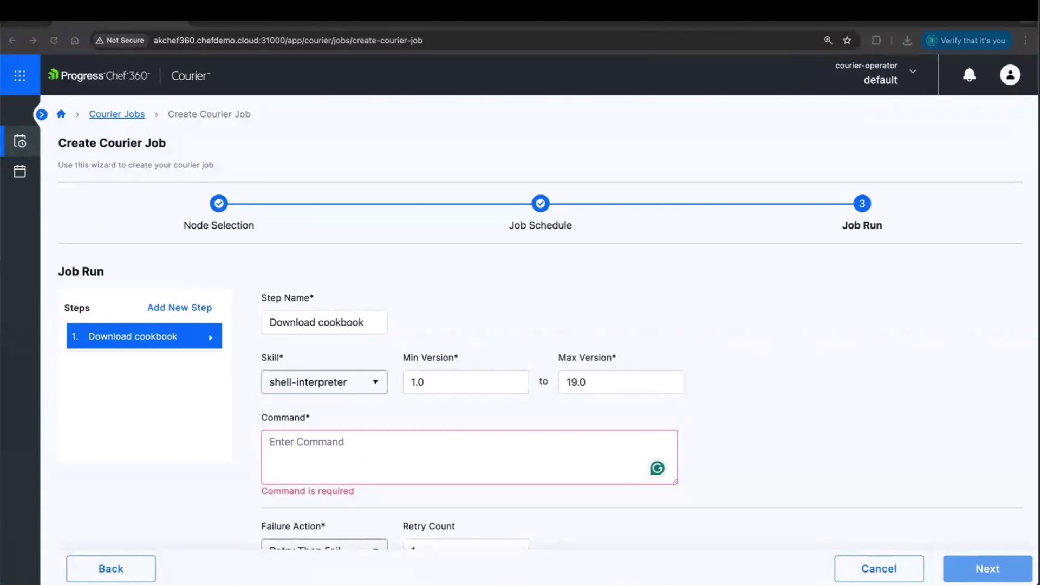
pyautogui.click(325, 437)
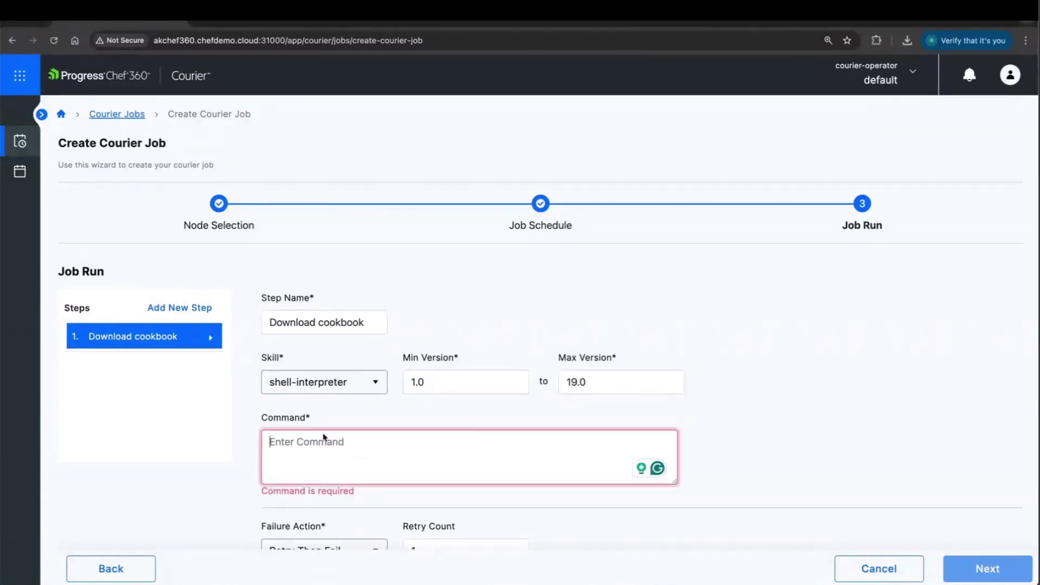
pyautogui.press('super+v')
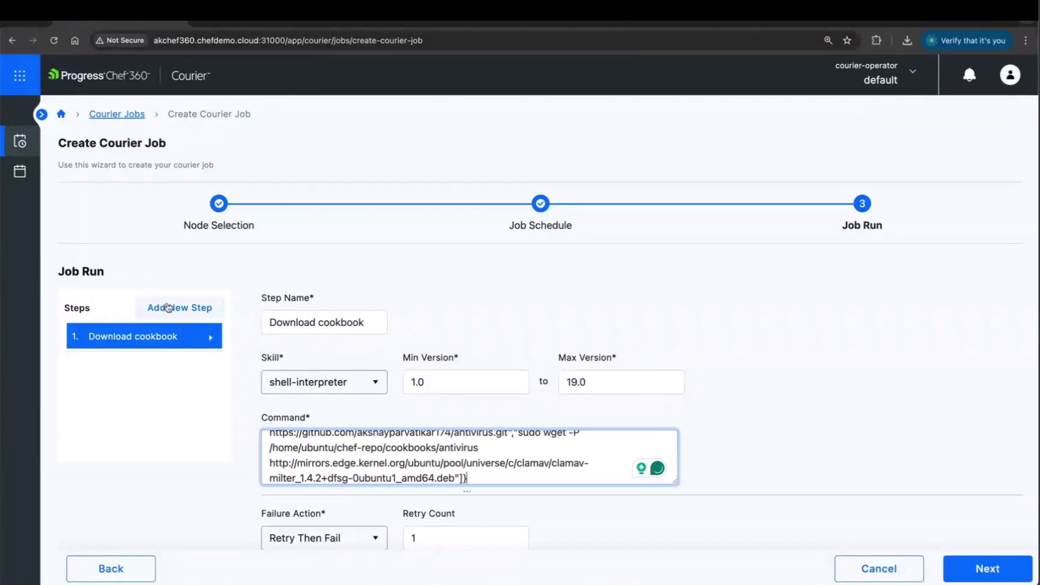
# Add a second job step named Execute cookbook using the chef-client-interpreter skill, versions 1.0 to 19.0.
pyautogui.click(169, 307)
pyautogui.write('E')
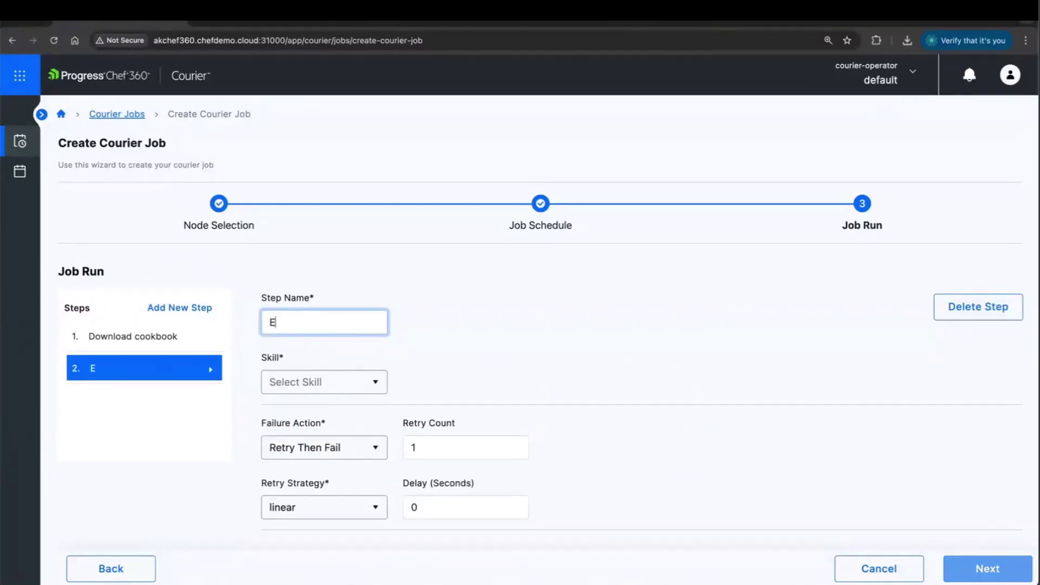
pyautogui.write('xecute cookbook')
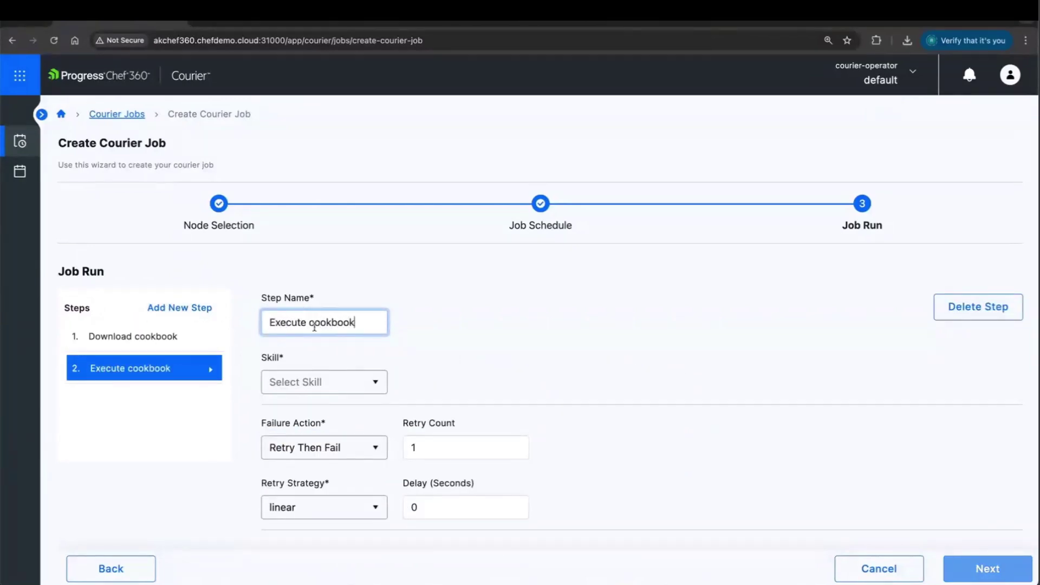
pyautogui.click(325, 381)
pyautogui.click(325, 431)
pyautogui.click(464, 379)
pyautogui.write('1.0')
pyautogui.click(622, 382)
pyautogui.write('19.0')
pyautogui.press('Tab')
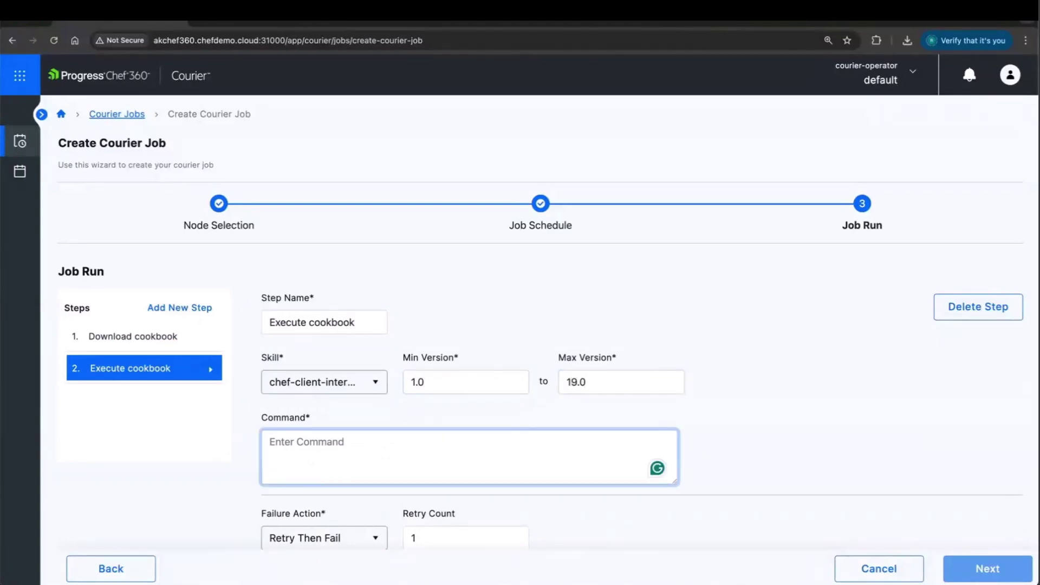
# Enter the Execute cookbook command {"args":{"mode":"local","path":"/home/ubuntu/chef-repo/cookbooks/antivirus","runlist":"antivirus::default"},"exec":"run"}.
pyautogui.click(308, 456)
pyautogui.write('{"args":{"mode":"local","path":"/home/ubuntu/chef-repo/cookbooks/antivirus","runlist":"antivirus::default"},"exec":"run"}')
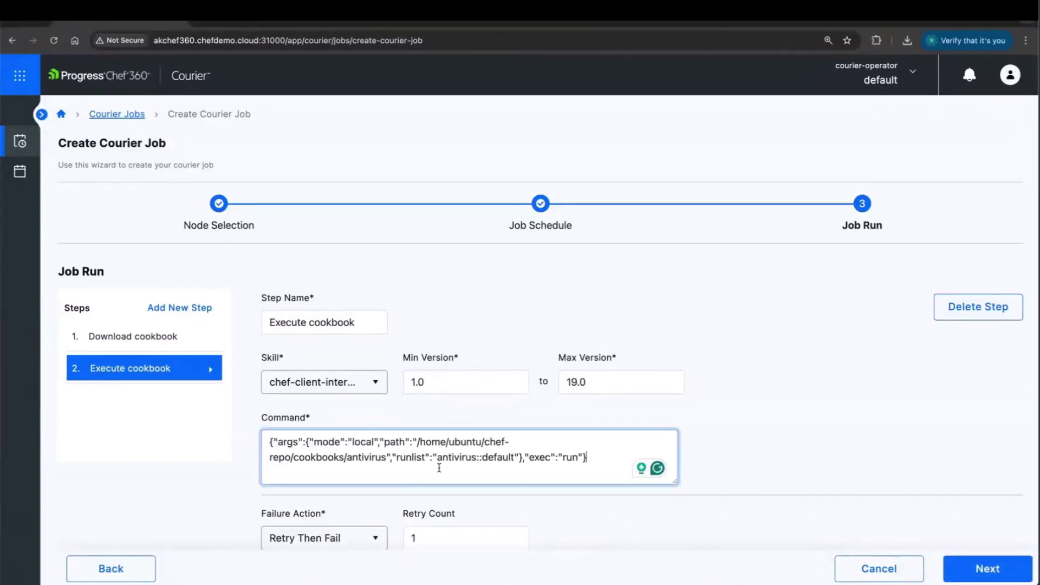
pyautogui.scroll(-6, 439, 469)
pyautogui.scroll(6, 440, 471)
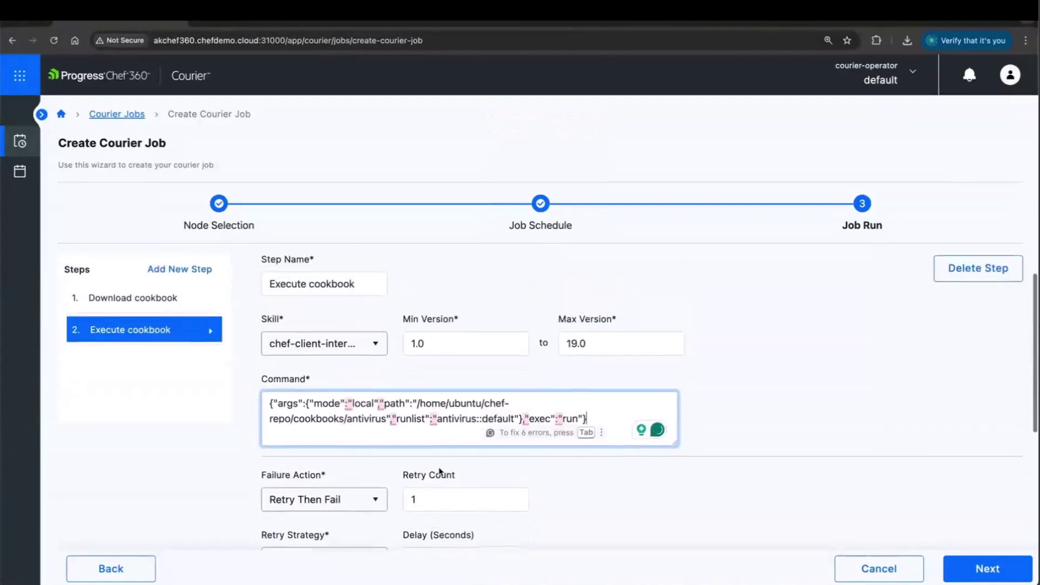
# Add a third job step named Restart using the restart-interpreter skill, versions 1.0 to 19.0.
pyautogui.click(187, 269)
pyautogui.write('Rest')
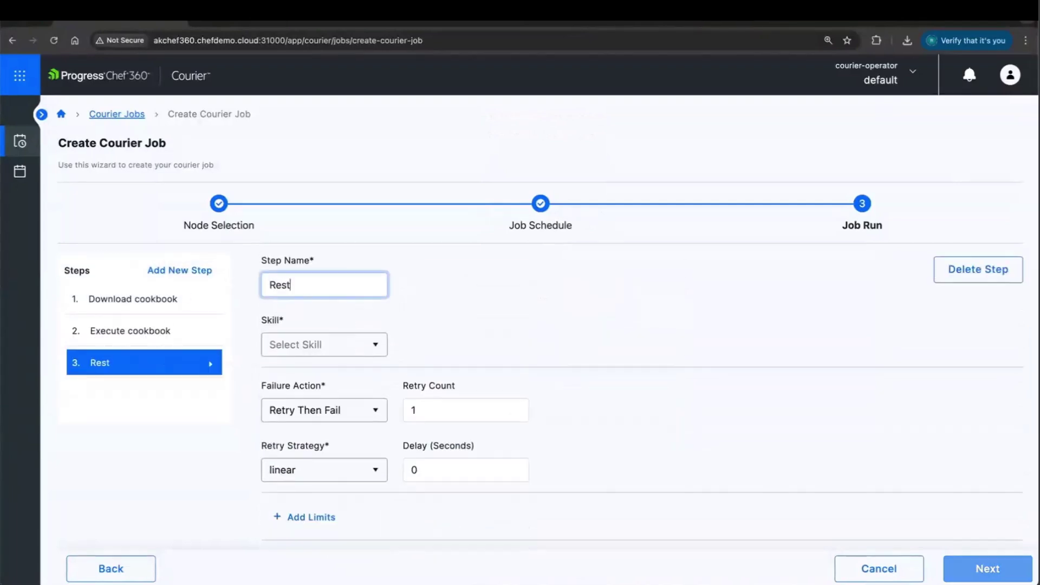
pyautogui.click(362, 341)
pyautogui.scroll(-2, 348, 457)
pyautogui.click(339, 469)
pyautogui.click(449, 344)
pyautogui.write('1.0')
pyautogui.press('Tab')
pyautogui.write('19')
# Enter the Restart command {"exec": "machine_reboot"} and proceed to the job summary.
pyautogui.click(452, 412)
pyautogui.press('super+Tab')
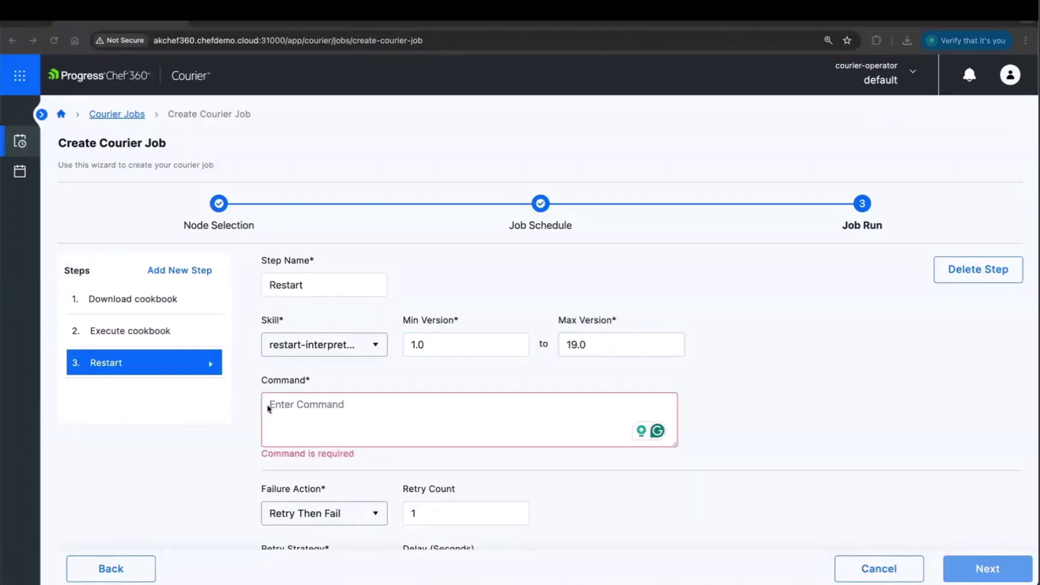
pyautogui.press('super+Tab')
pyautogui.write('{"exec": "machine_reboot"}')
pyautogui.scroll(-3, 545, 437)
pyautogui.click(994, 573)
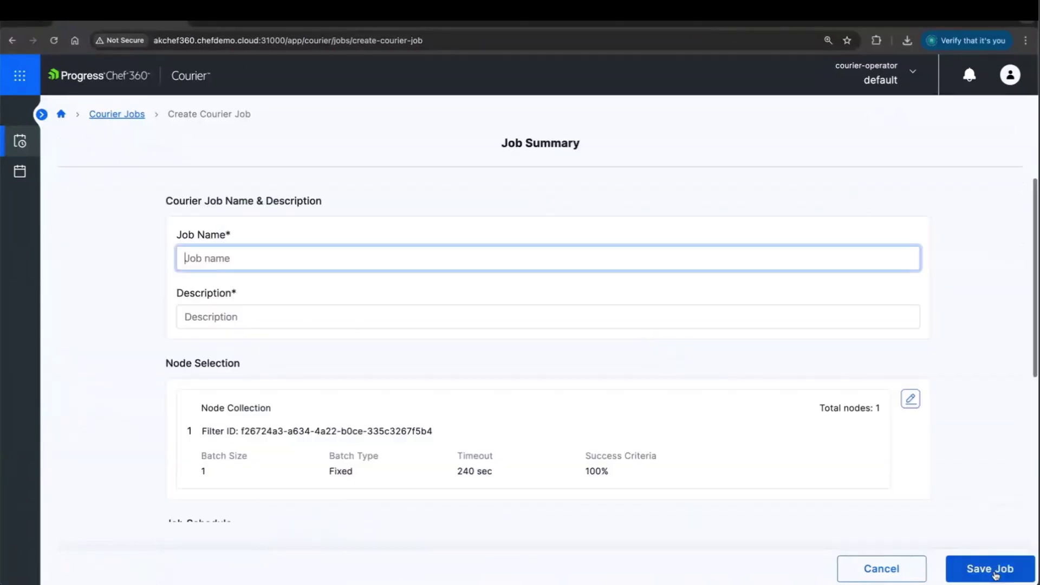
# Enter "Install Antivirus on machines" as the job name and description, and expand the three job run steps to review their settings.
pyautogui.write('Install Antivirus on machines')
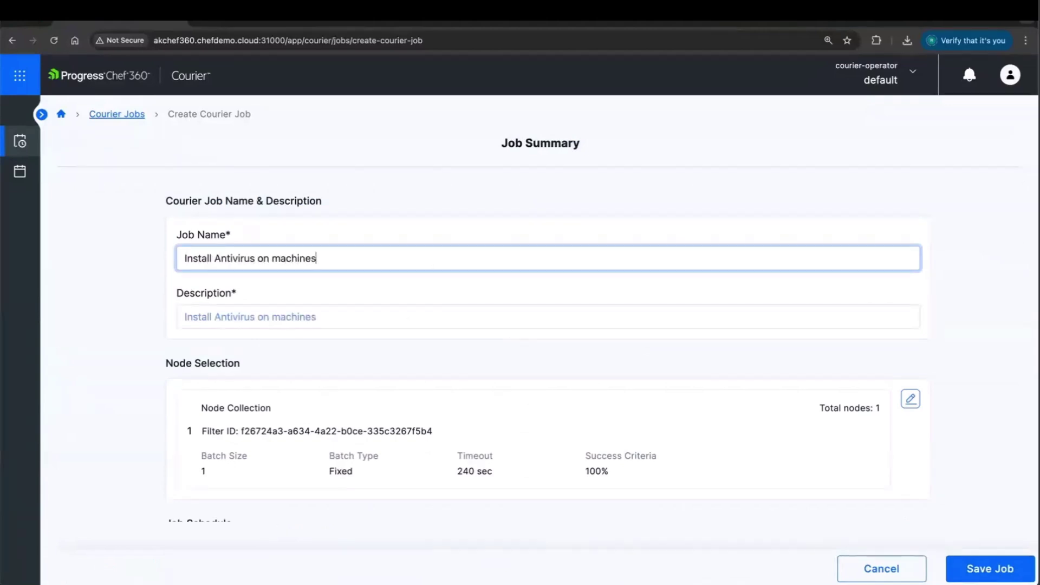
pyautogui.scroll(-5, 703, 390)
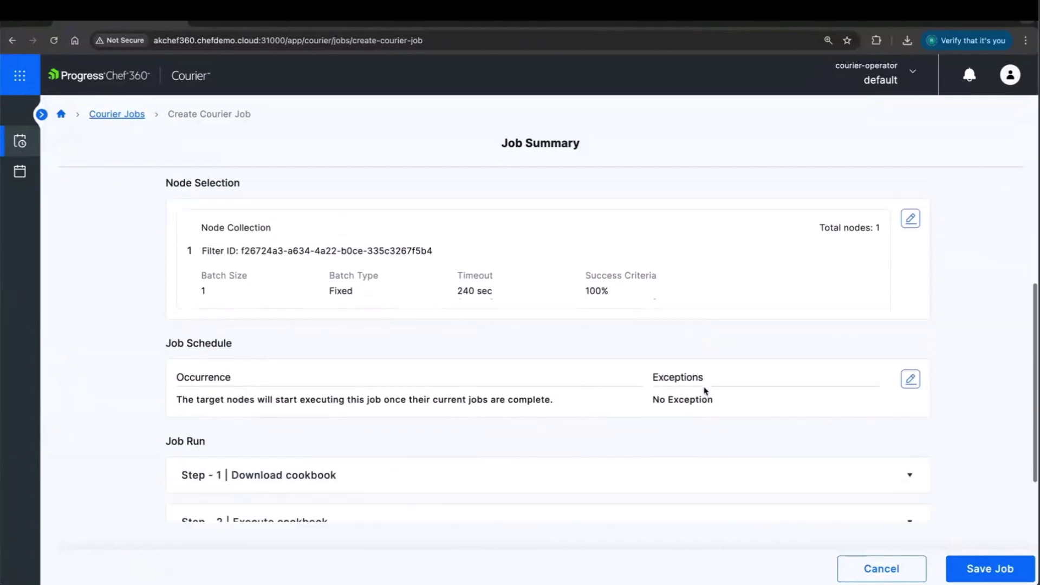
pyautogui.click(707, 409)
pyautogui.scroll(-5, 657, 464)
pyautogui.click(650, 469)
pyautogui.scroll(-4, 639, 483)
pyautogui.click(629, 491)
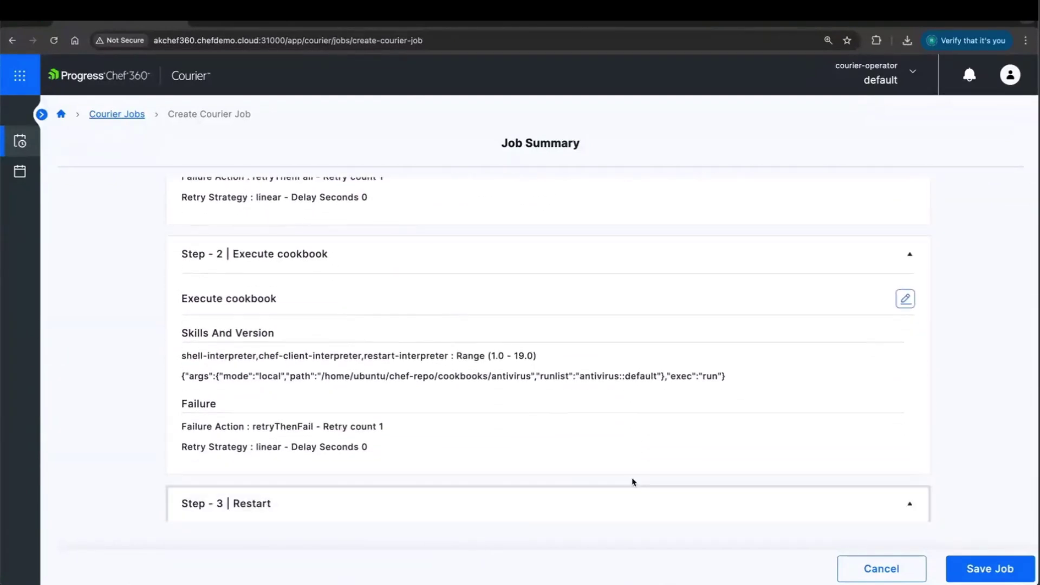
pyautogui.scroll(-2, 631, 487)
pyautogui.scroll(-2, 632, 481)
# Save the Courier job and refresh the jobs list to update its status.
pyautogui.click(989, 568)
pyautogui.click(644, 364)
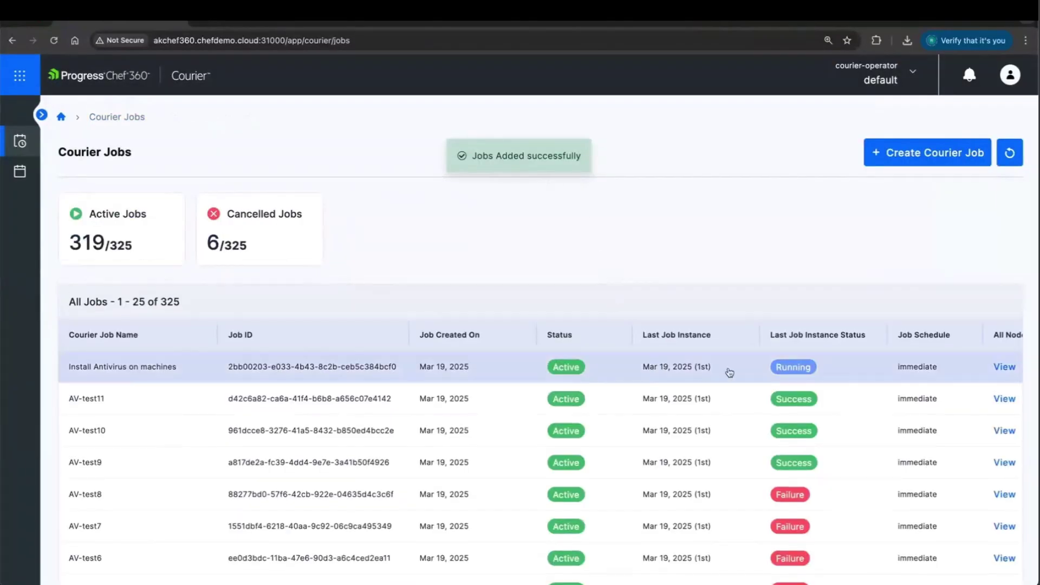
pyautogui.click(1009, 153)
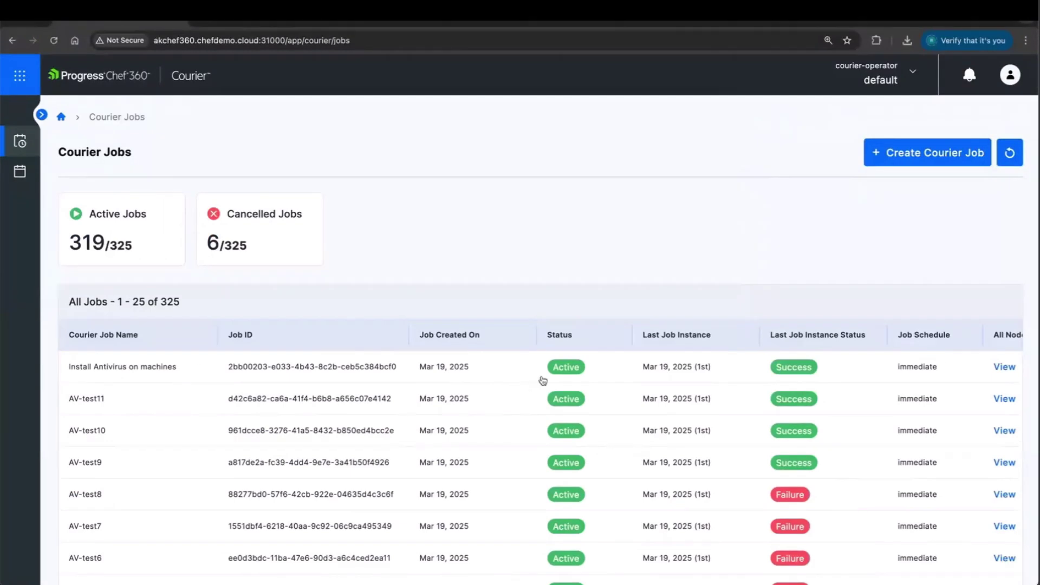
# Open the Install Antivirus on machines job and drill down through its job instance to the node's run details.
pyautogui.click(325, 373)
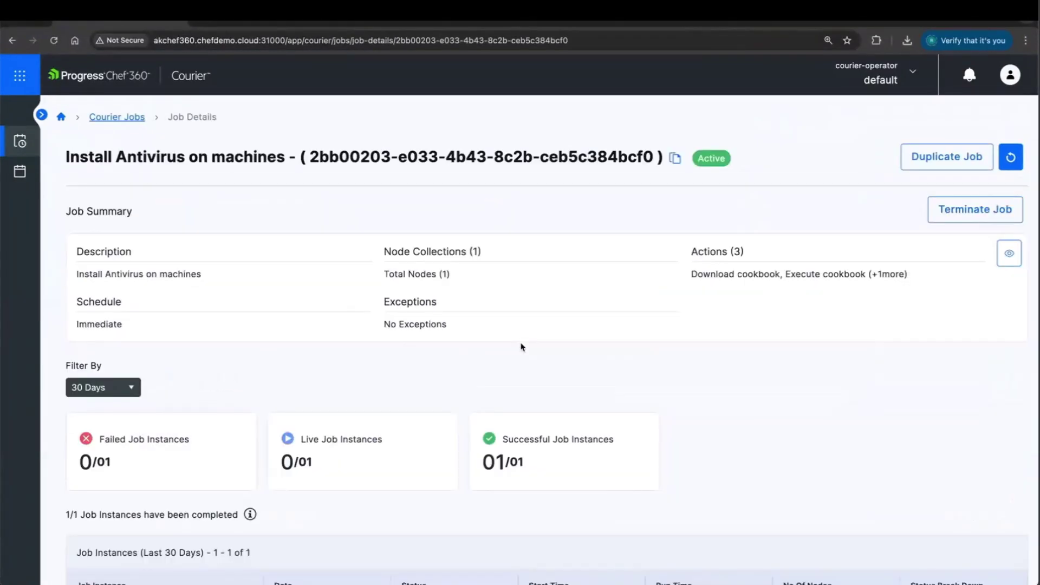
pyautogui.scroll(-2, 520, 347)
pyautogui.click(378, 533)
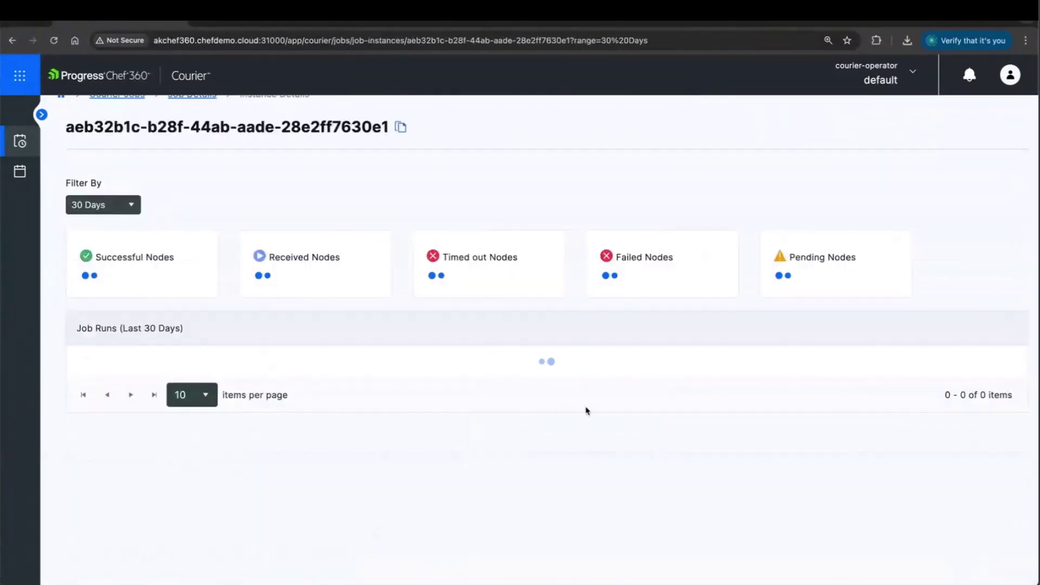
pyautogui.click(489, 427)
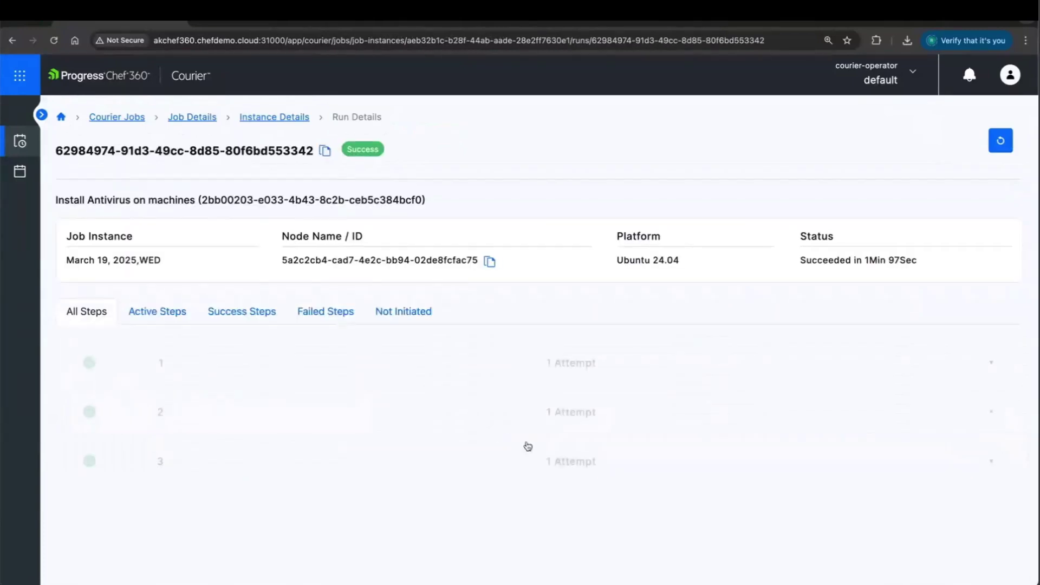